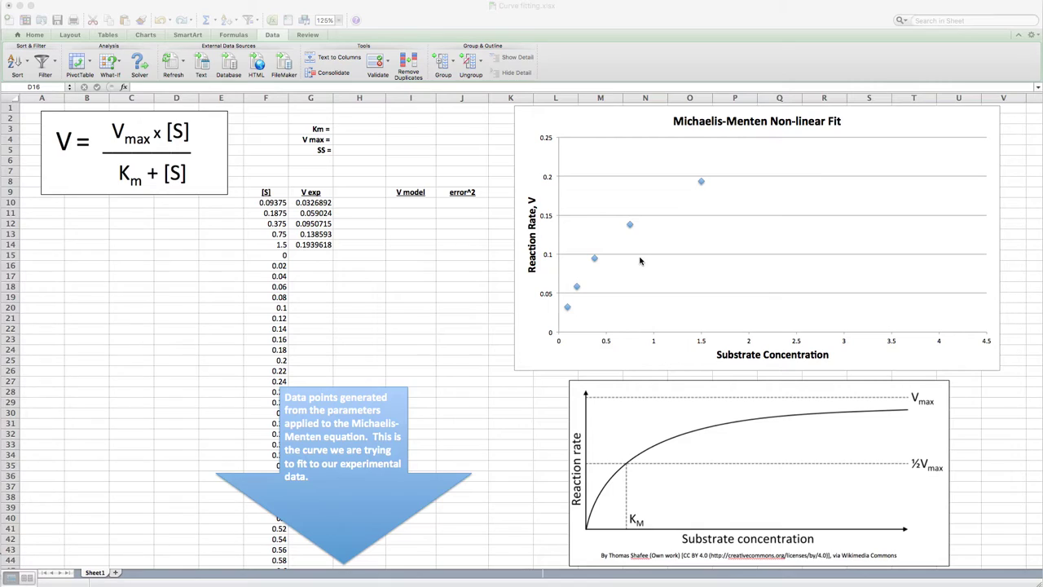
scroll(640, 260, down, 1)
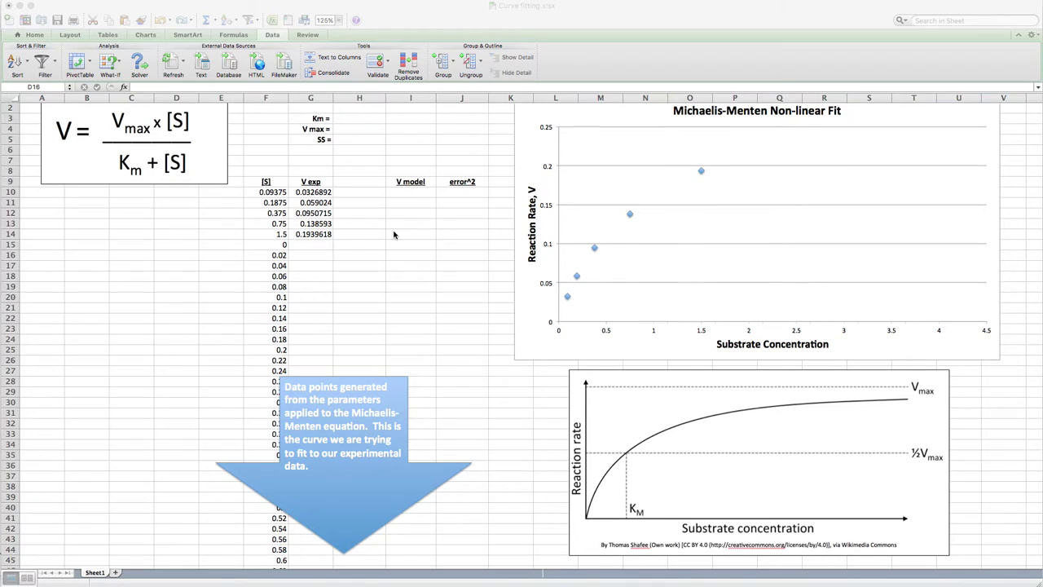
scroll(395, 235, up, 1)
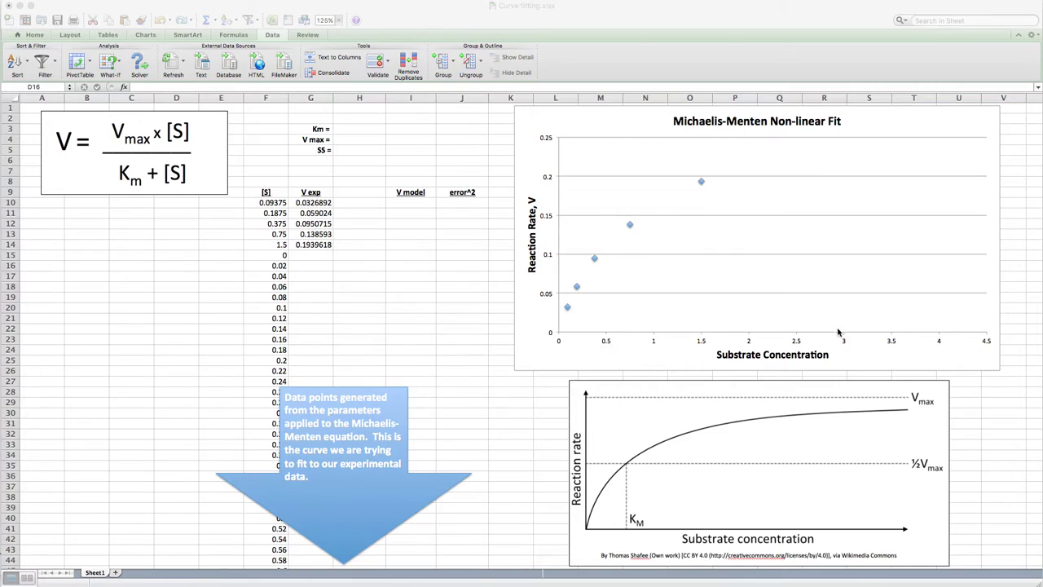
scroll(839, 331, right, 1)
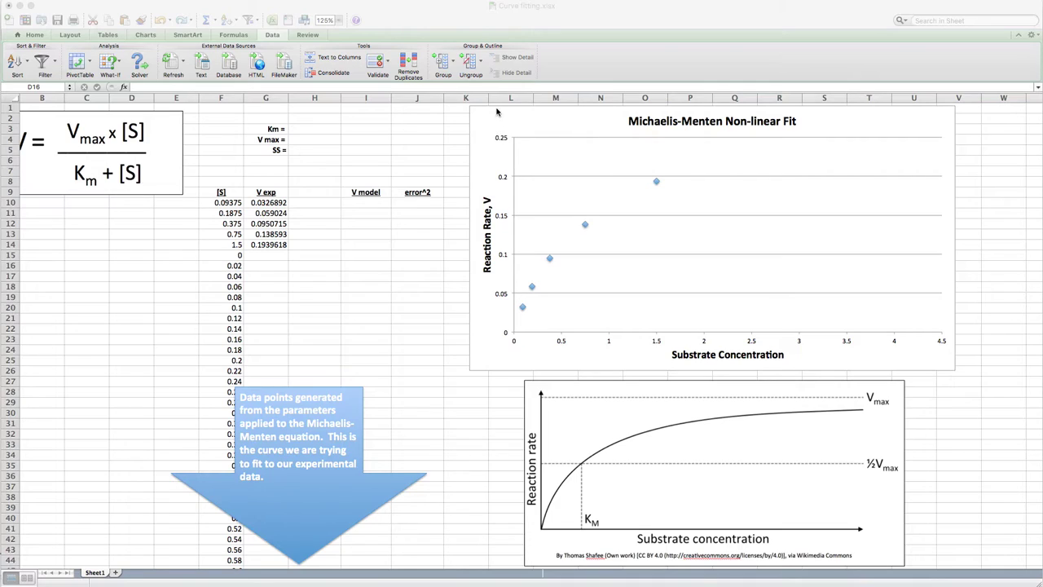
- Enter initial parameter guesses of 0.25 for V max in H4 and 0.7 for Km in H3
click(300, 140)
click(314, 141)
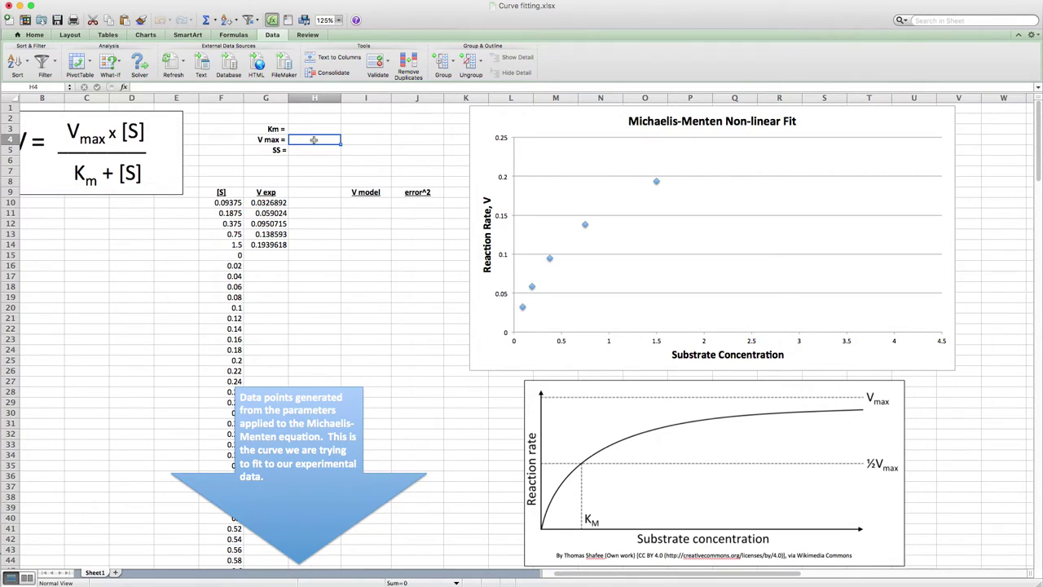
text(.5)
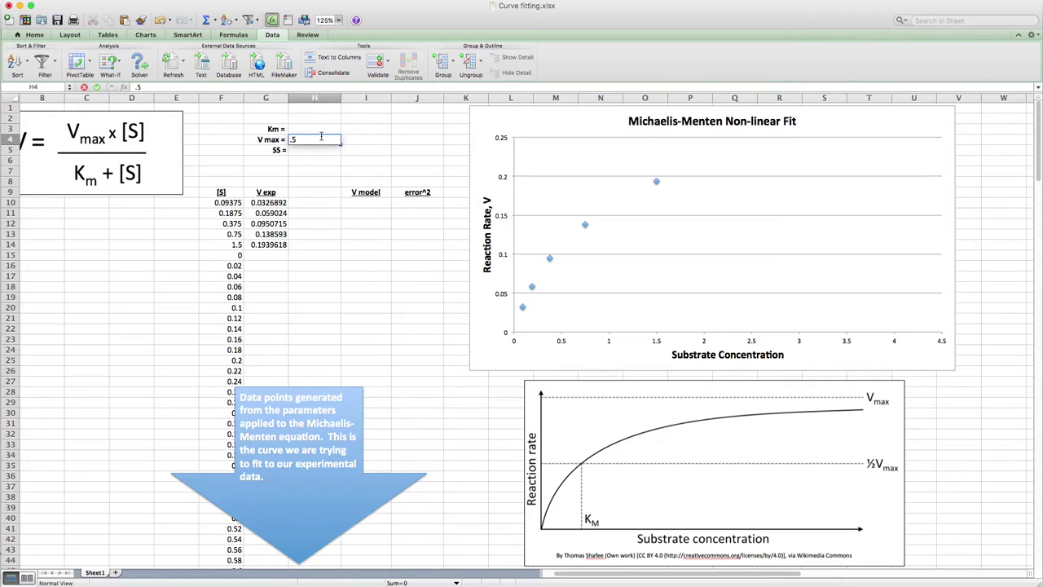
key(BackSpace)
key(BackSpace)
text(.2)
click(316, 130)
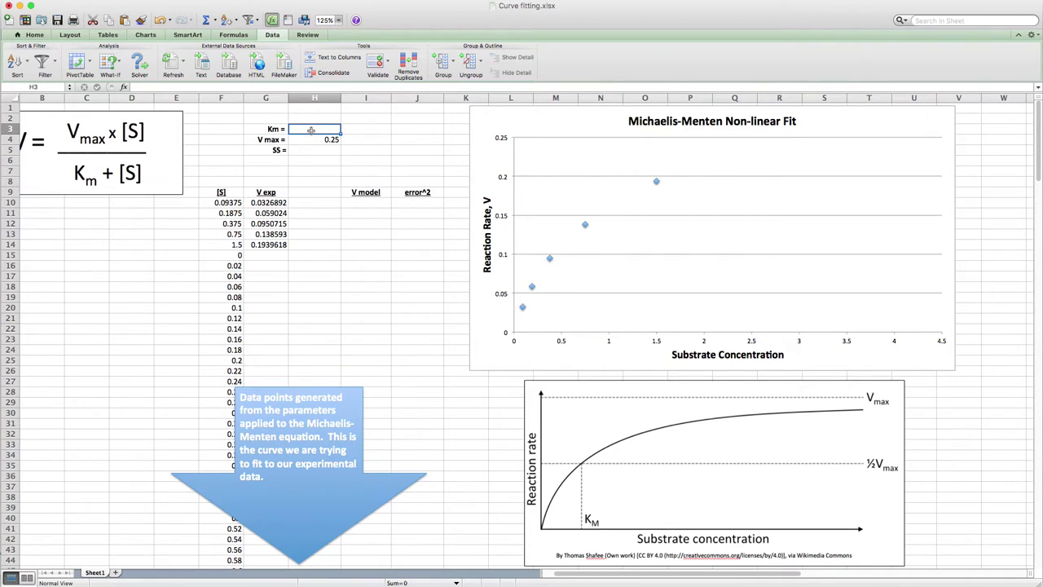
text(0.7)
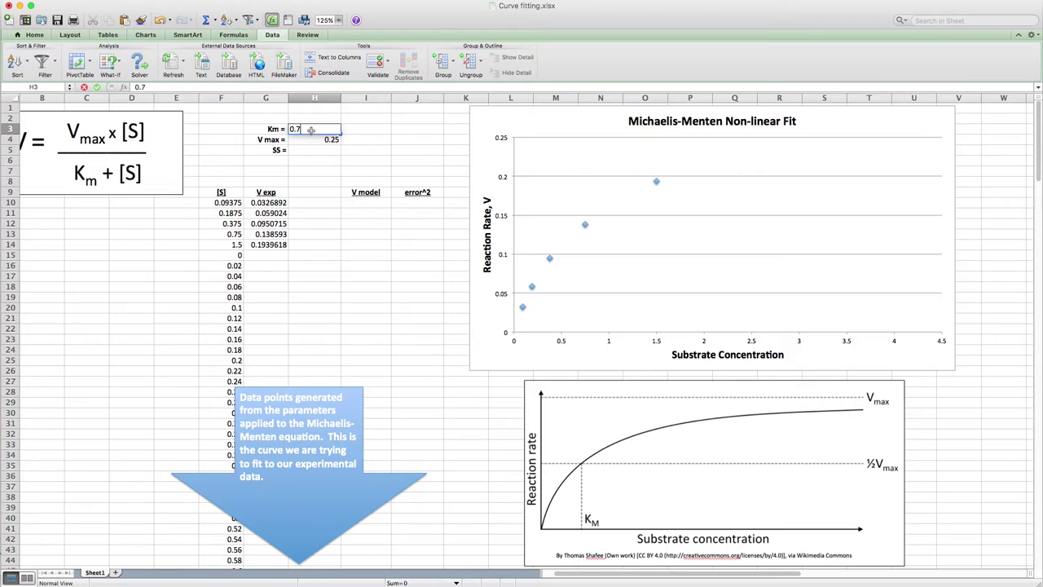
key(Return)
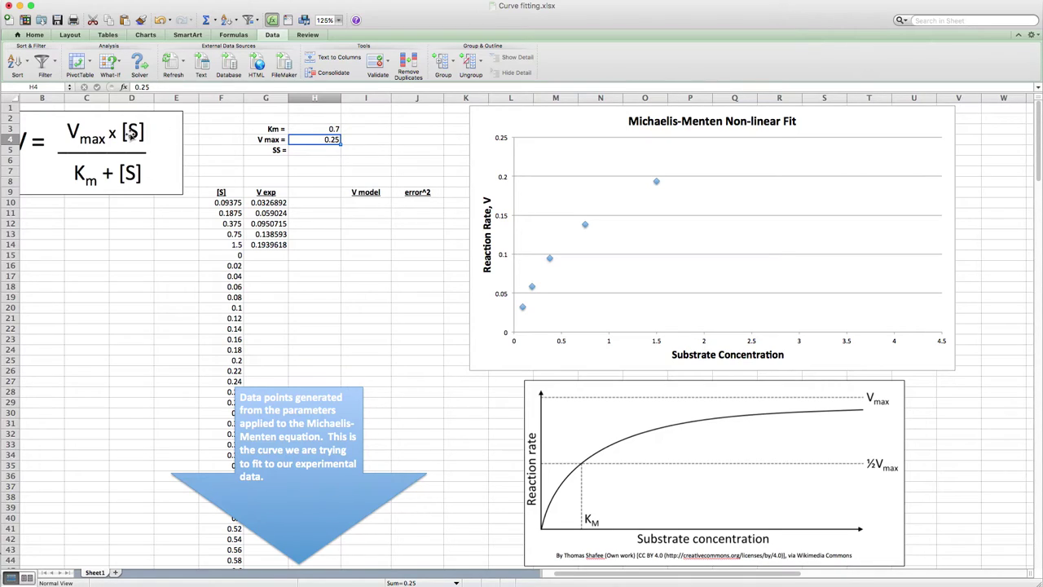
- Enter the Michaelis-Menten formula =($H$4*F10)/($H$3+F10) in I10 under V model, with absolute references to V max and Km
scroll(373, 168, right, 1)
scroll(371, 168, right, 3)
scroll(372, 168, left, 5)
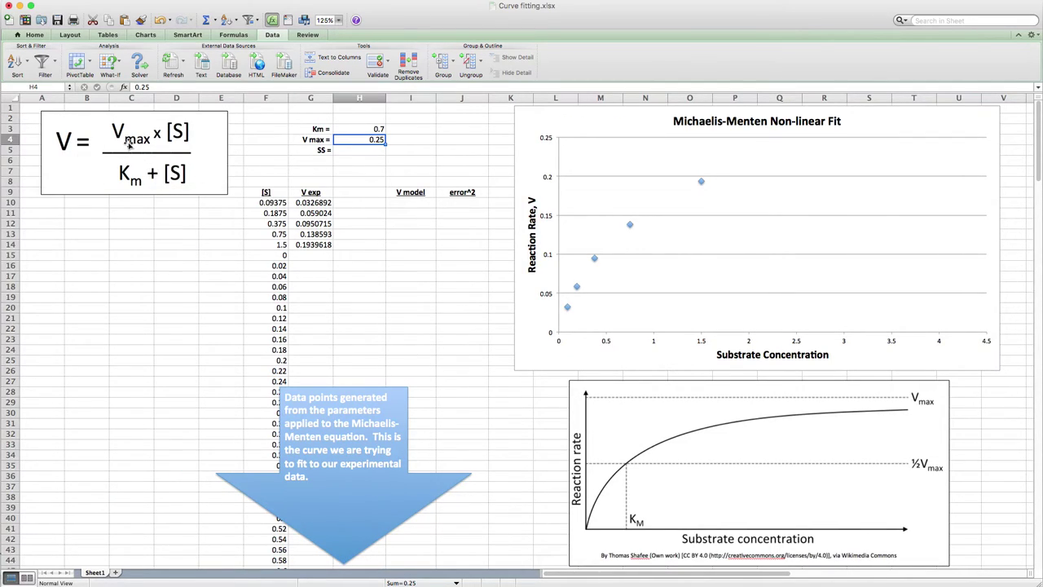
click(416, 202)
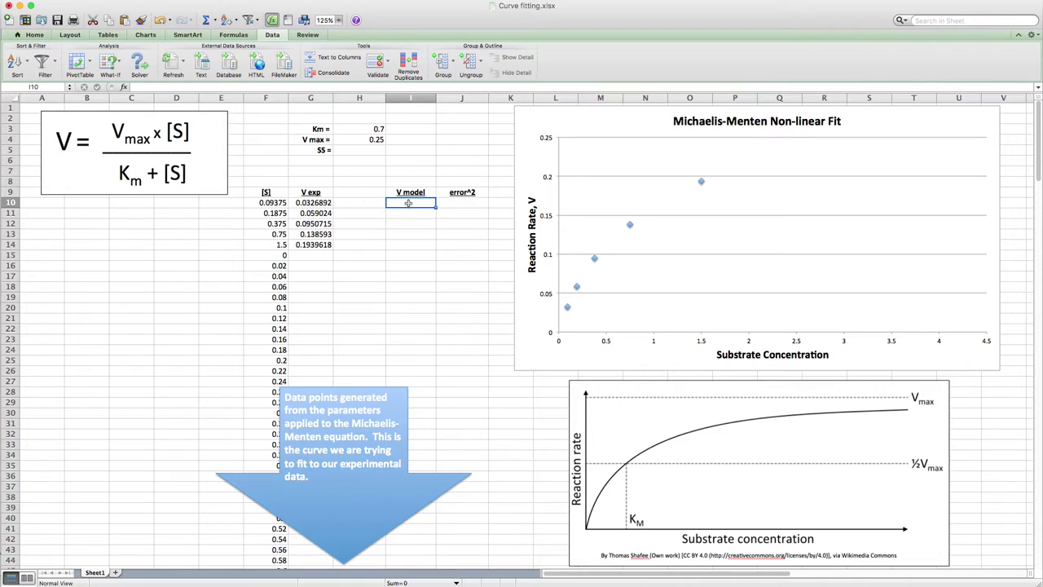
text(=()
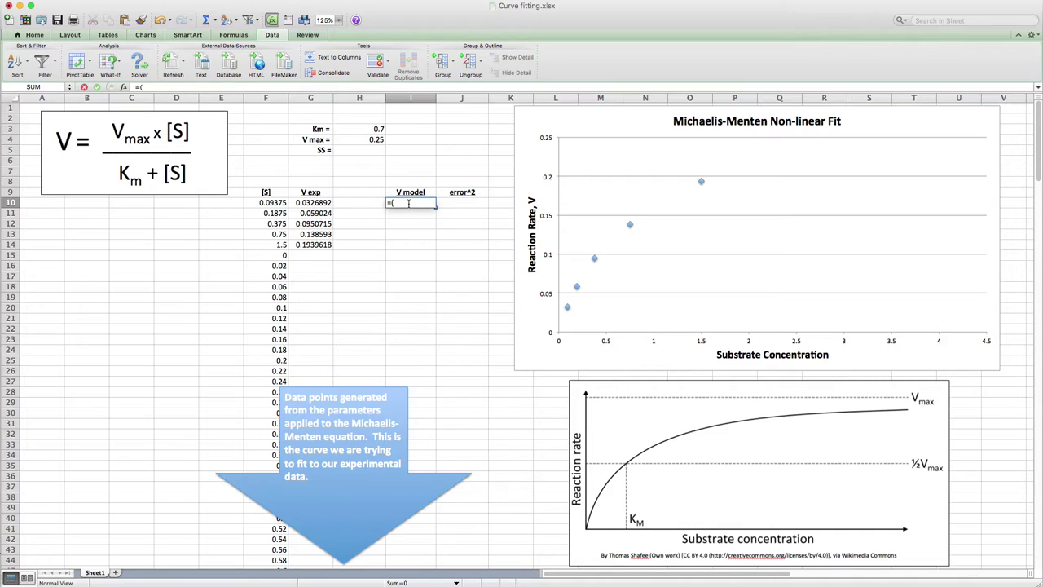
click(366, 140)
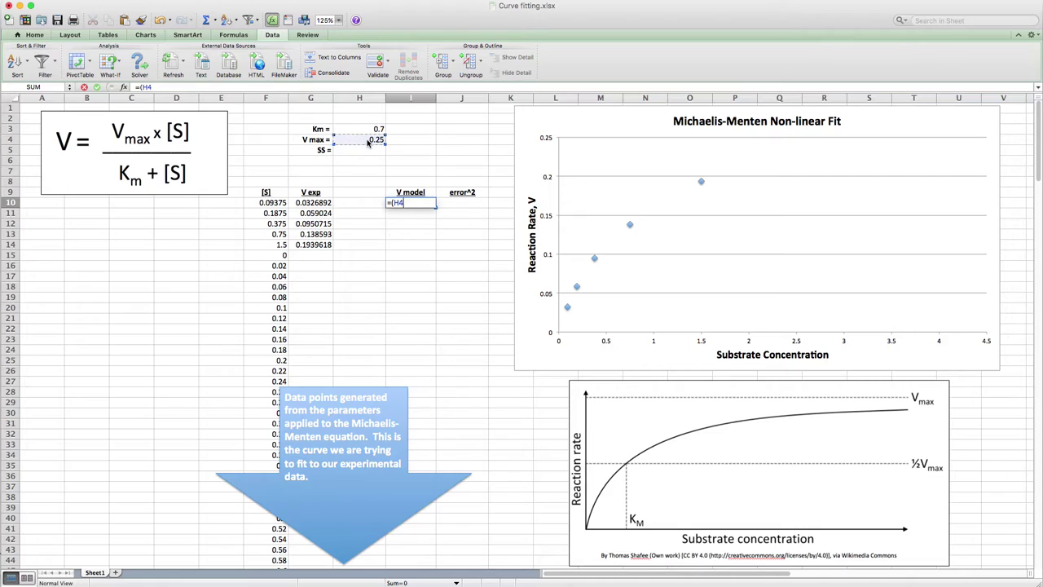
key(F4)
text(*)
click(271, 202)
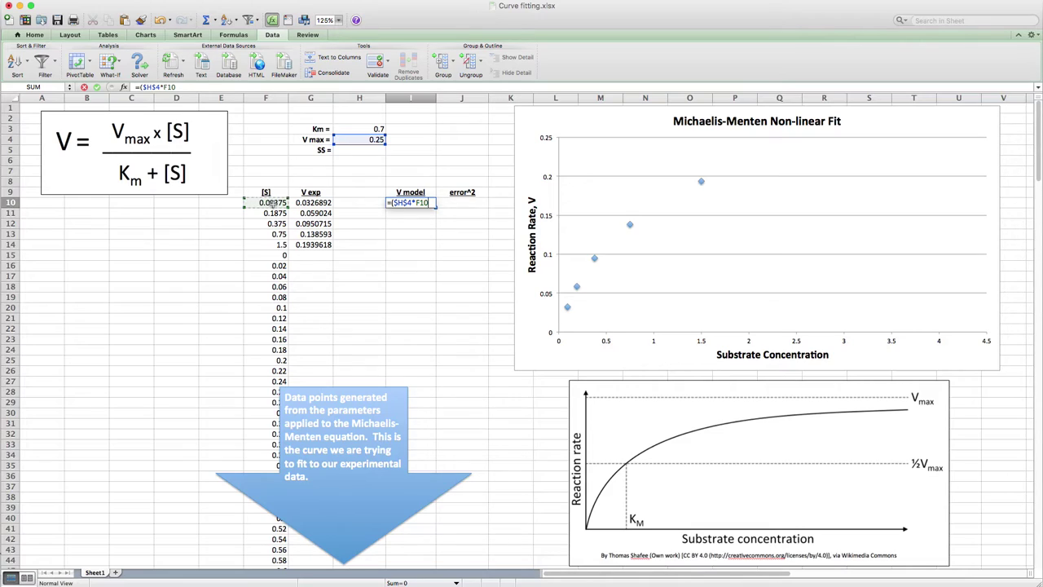
text()/()
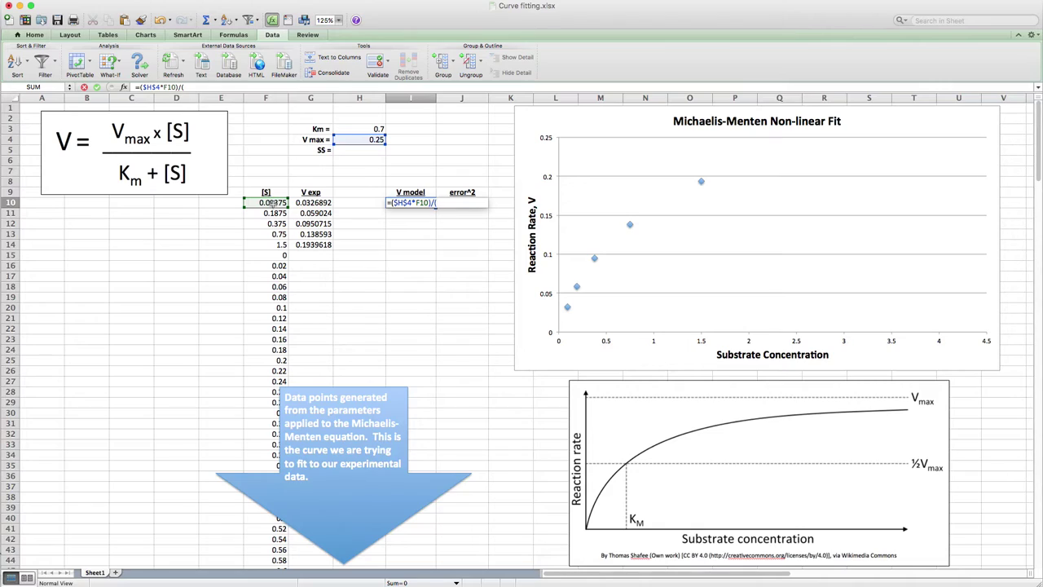
click(364, 129)
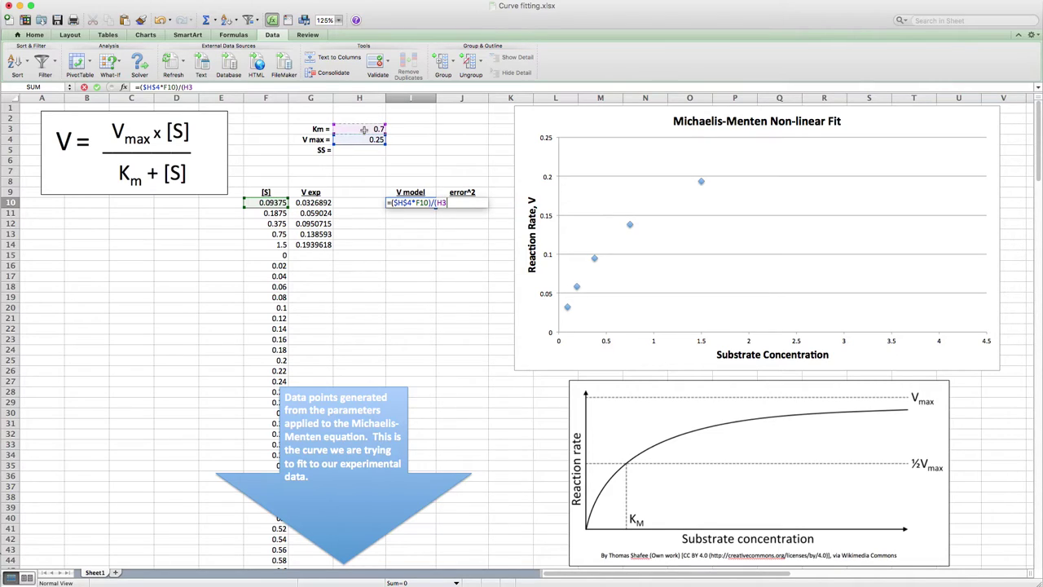
key(super+t)
text(+)
click(263, 205)
text())
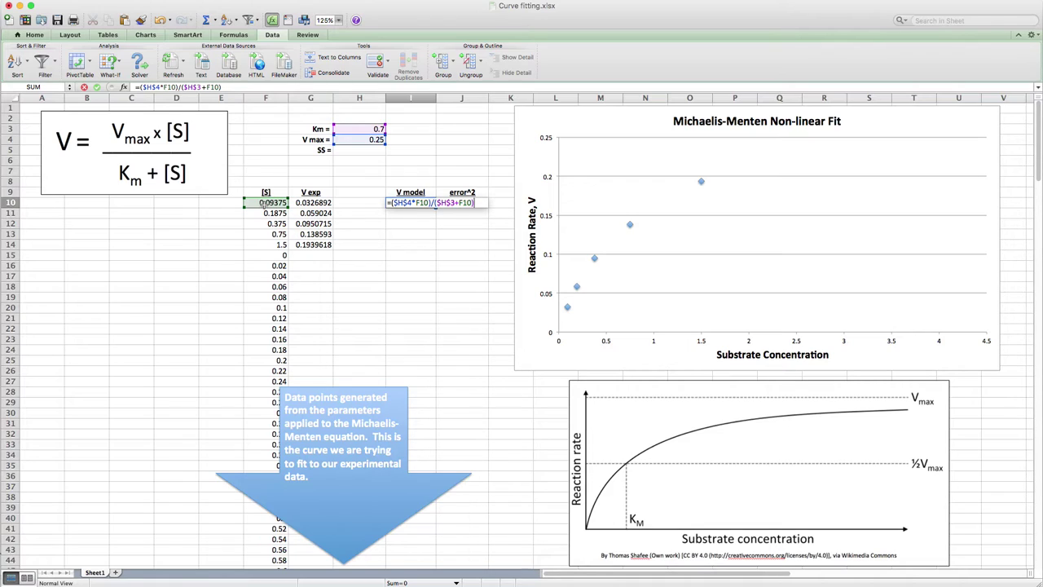
key(Return)
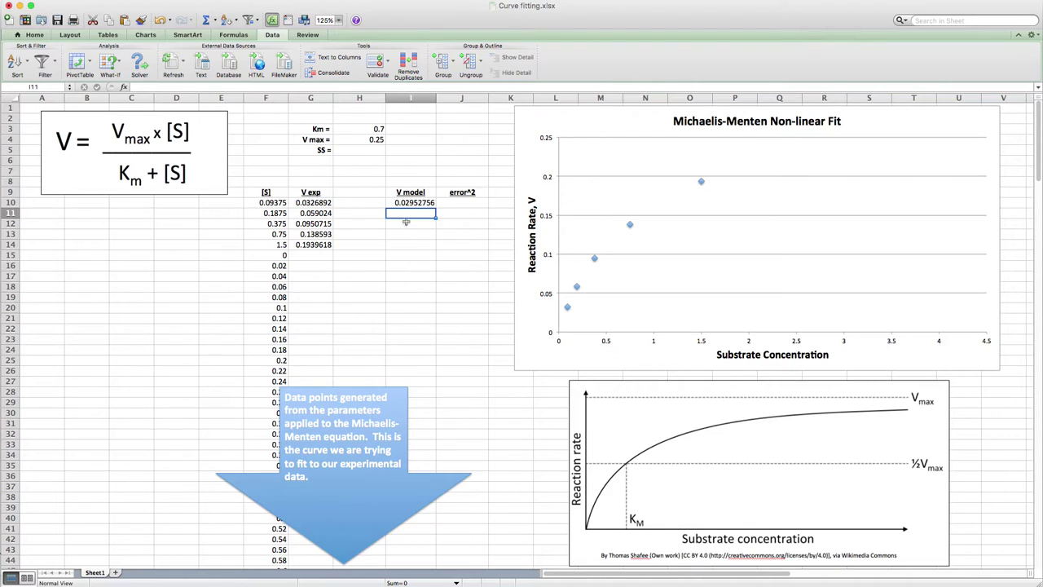
- Fill the V model formula from I10 down to I14 for all experimental substrate concentrations
scroll(406, 222, right, 5)
scroll(262, 228, left, 5)
click(412, 203)
drag(435, 207, 436, 246)
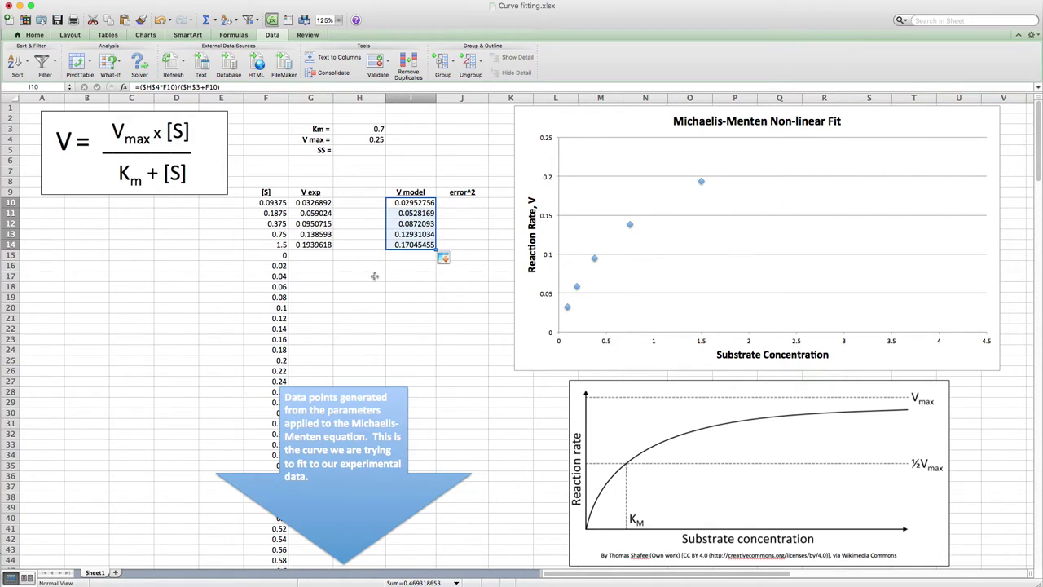
- Enter the formula =($H$4*F15)/($H$3+F15) in H15 to calculate the first point of the model curve
click(356, 257)
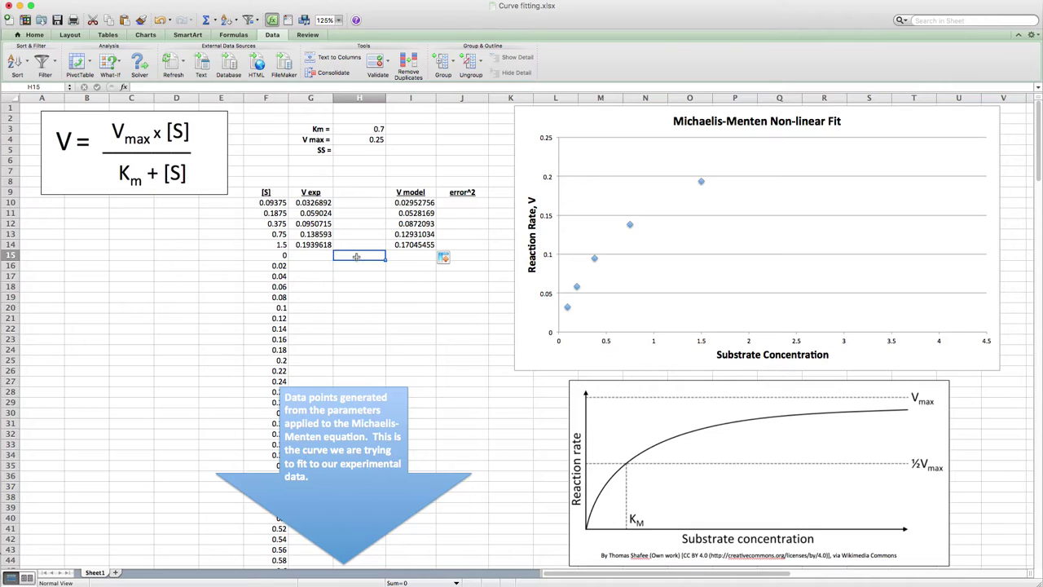
text(=)
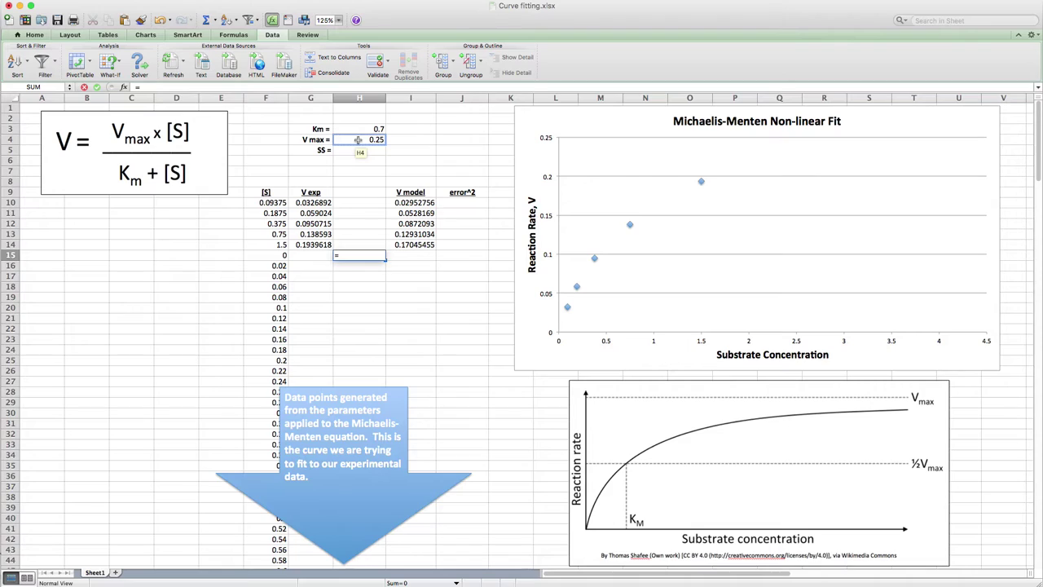
text(()
click(357, 140)
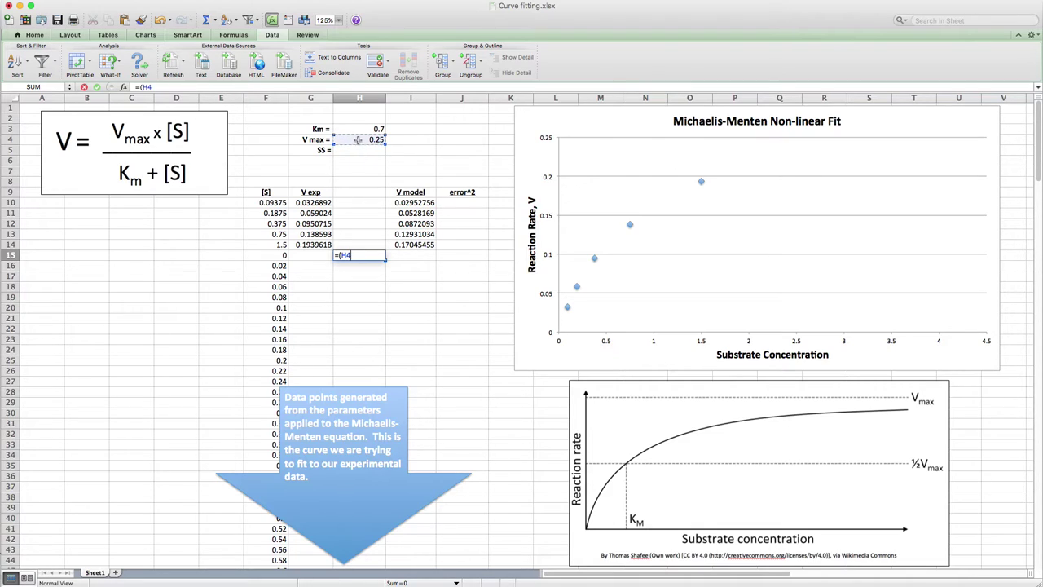
key(super+t)
text(*)
click(273, 255)
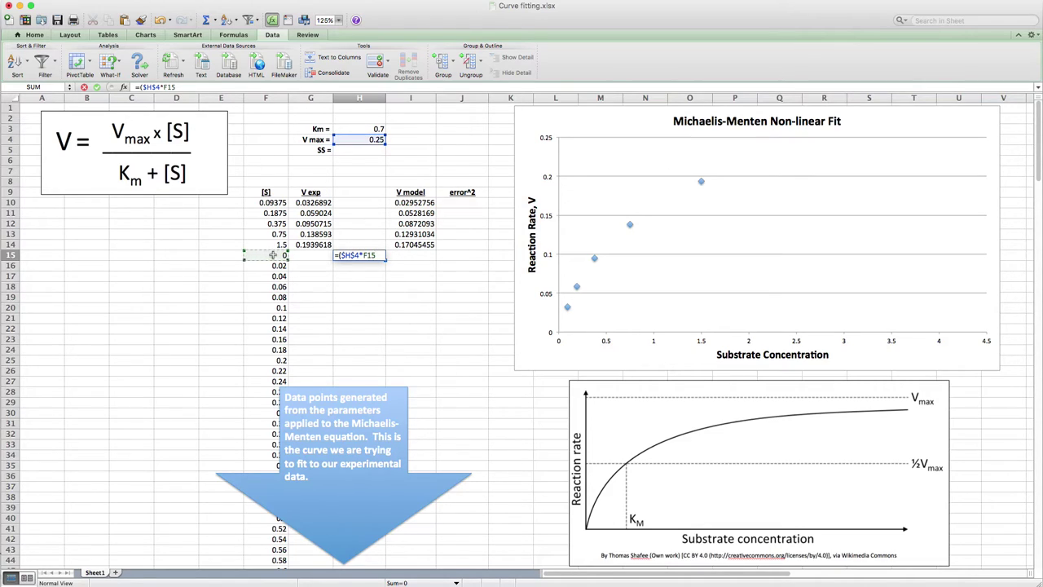
text()/()
click(367, 129)
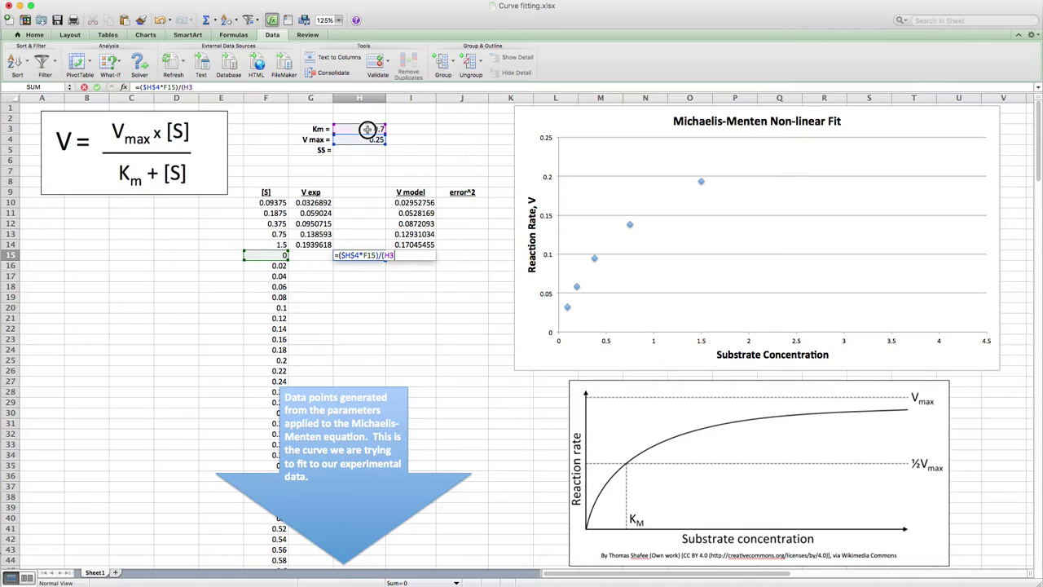
key(super+t)
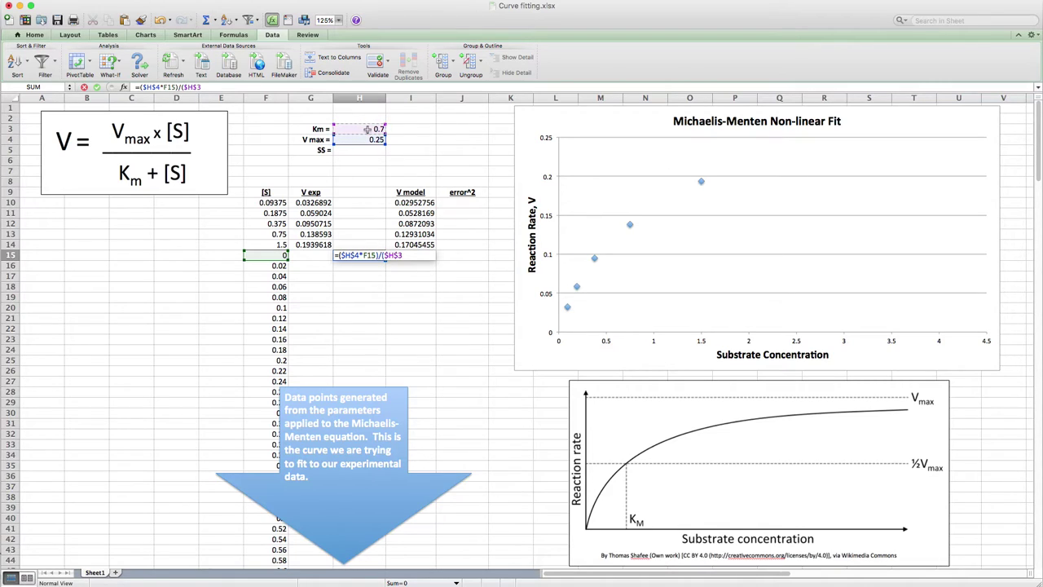
text(+)
click(268, 256)
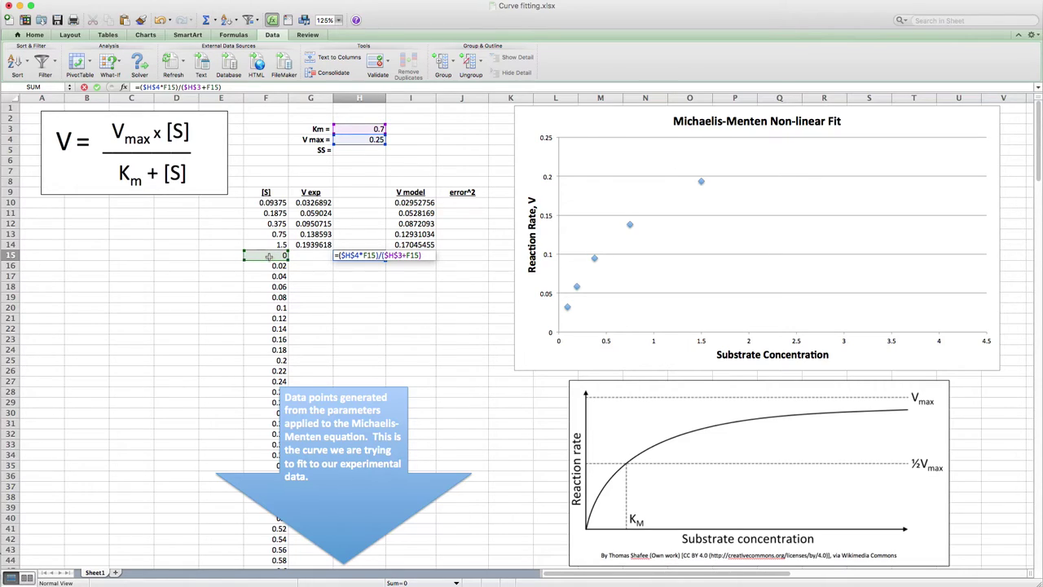
key(Return)
- Fill the H15 formula down to H215 and check the source ranges of the model curve in the Michaelis-Menten chart
click(364, 256)
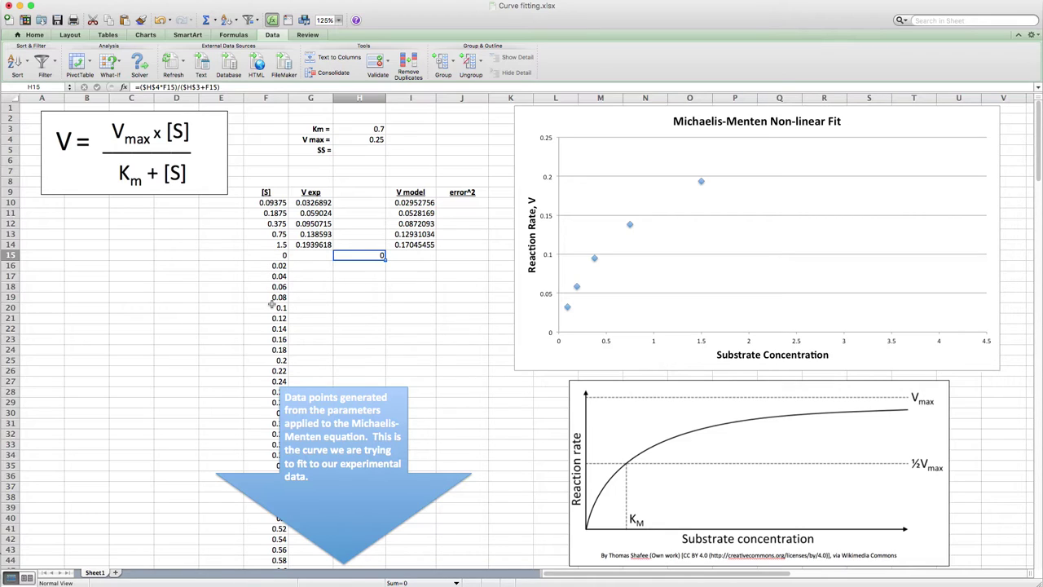
drag(385, 259, 379, 465)
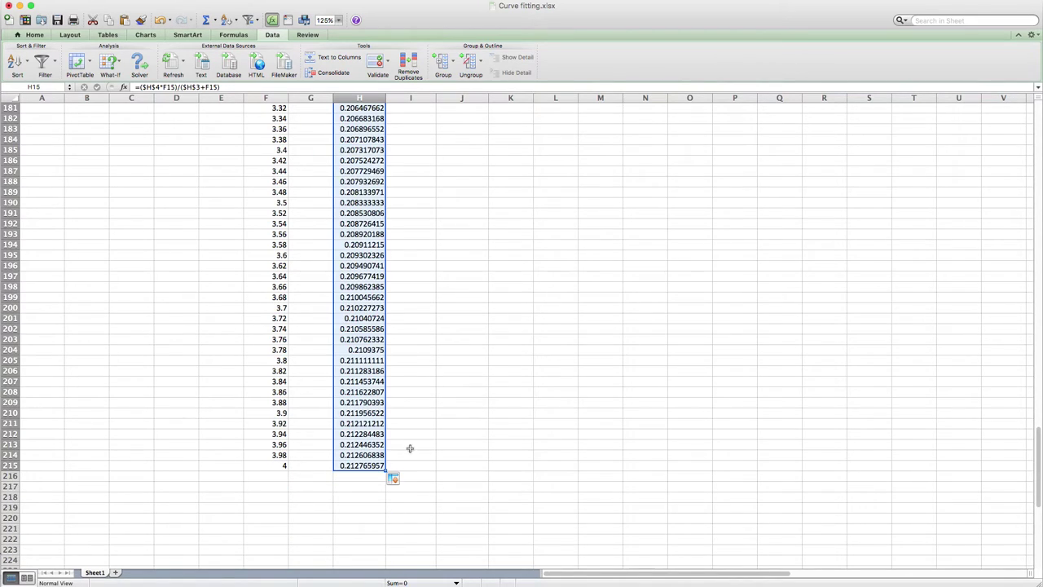
scroll(456, 395, up, 20)
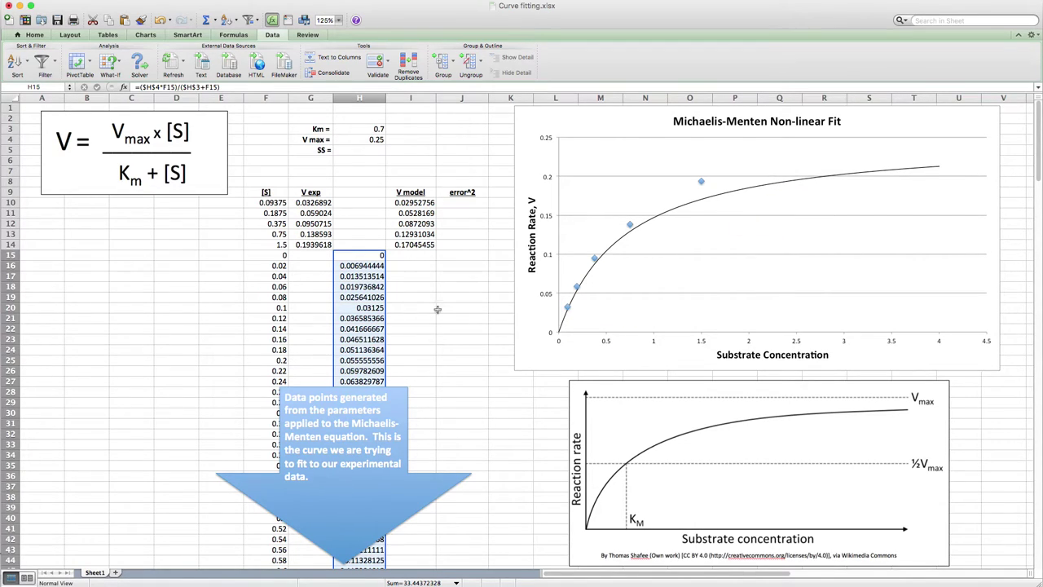
click(782, 187)
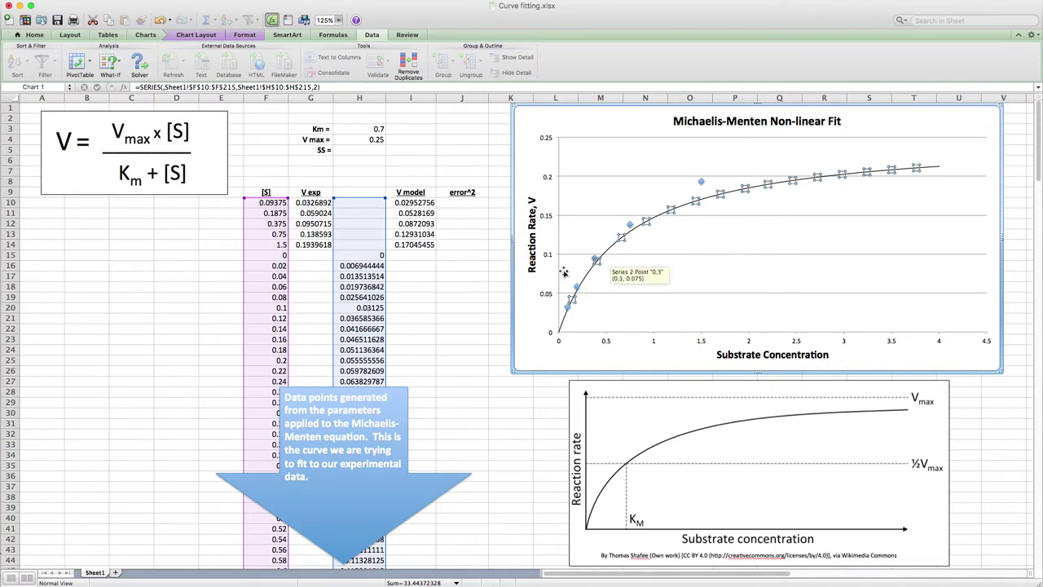
click(464, 286)
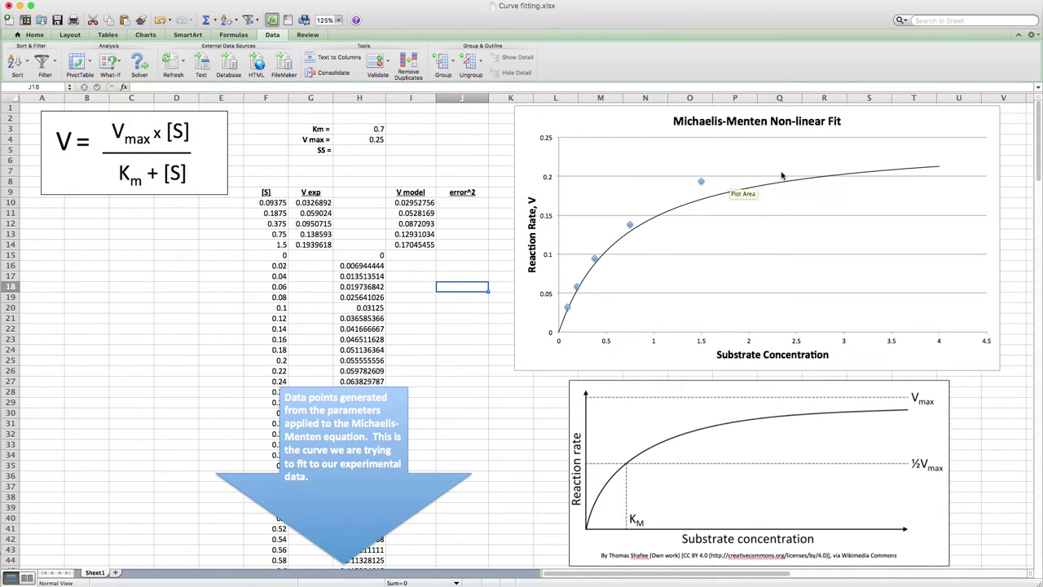
- Adjust the parameter guesses by setting V max to 0.3 and Km to 0.8
click(358, 139)
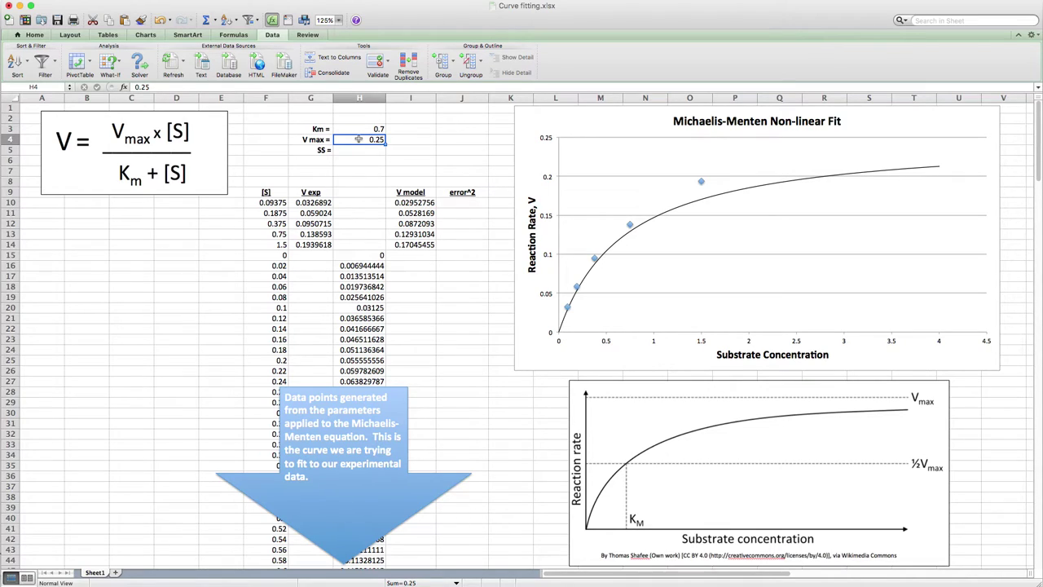
text(.3)
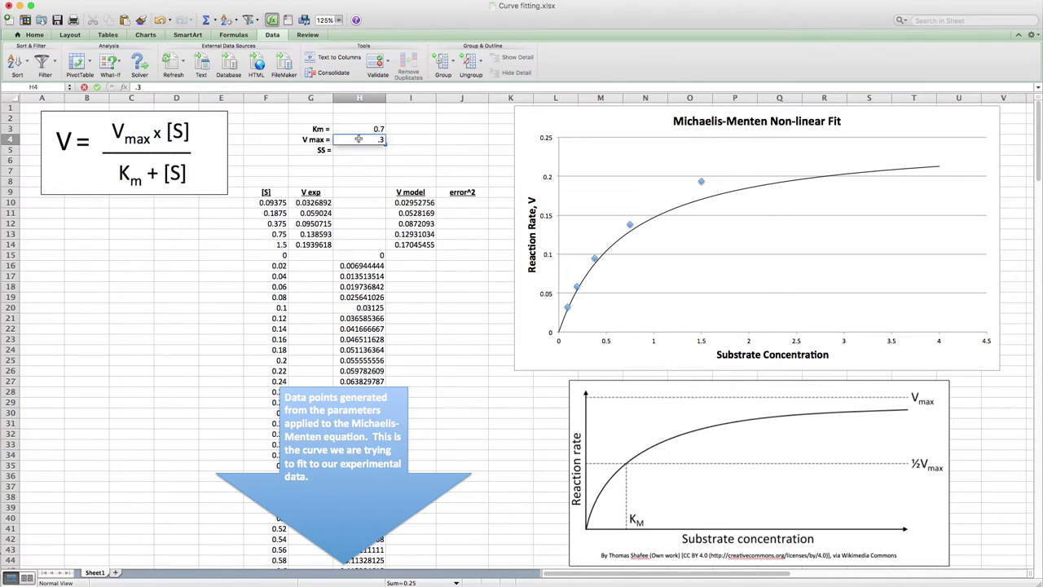
key(Return)
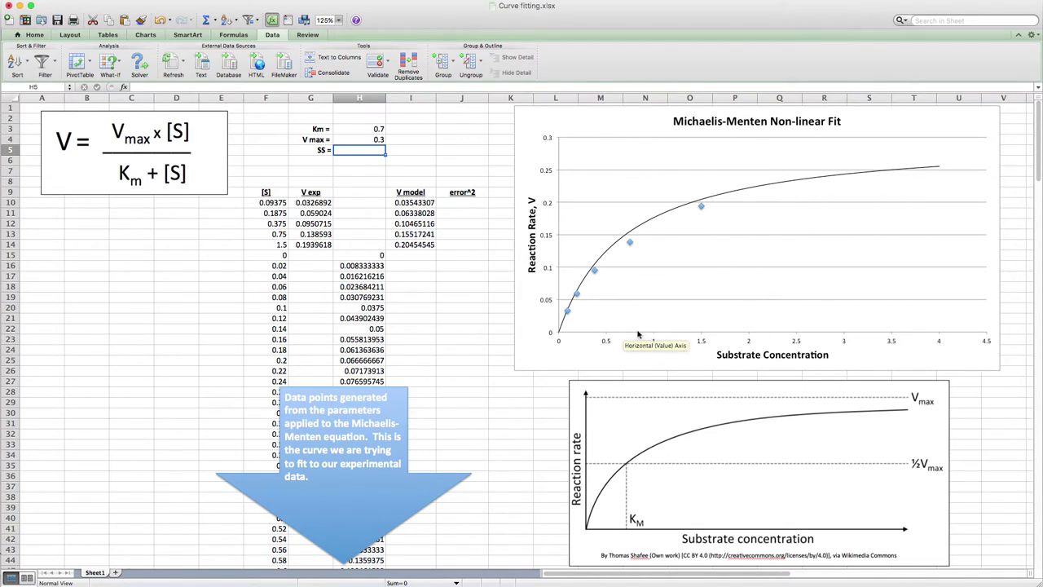
click(360, 129)
key(BackSpace)
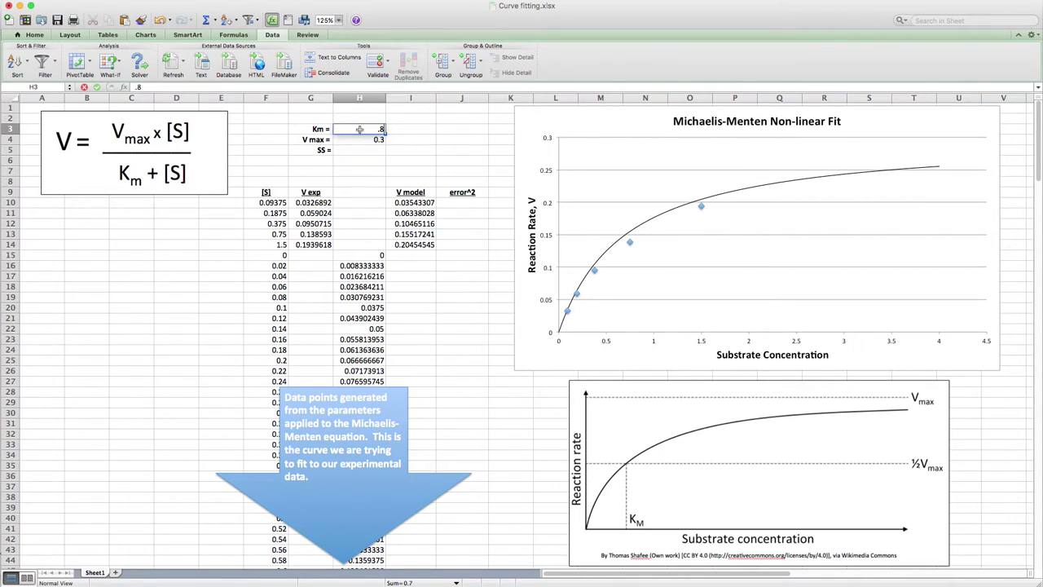
key(Return)
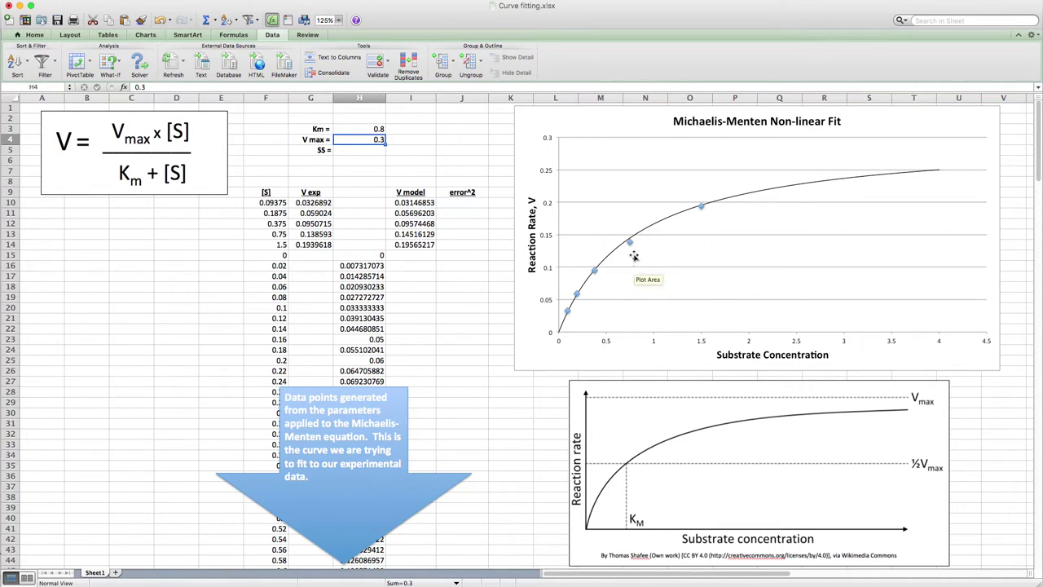
- Try to calculate the squared error for the first data point with the formula =(G10=I10)^2 in J10
mouse_move(632, 250)
click(457, 202)
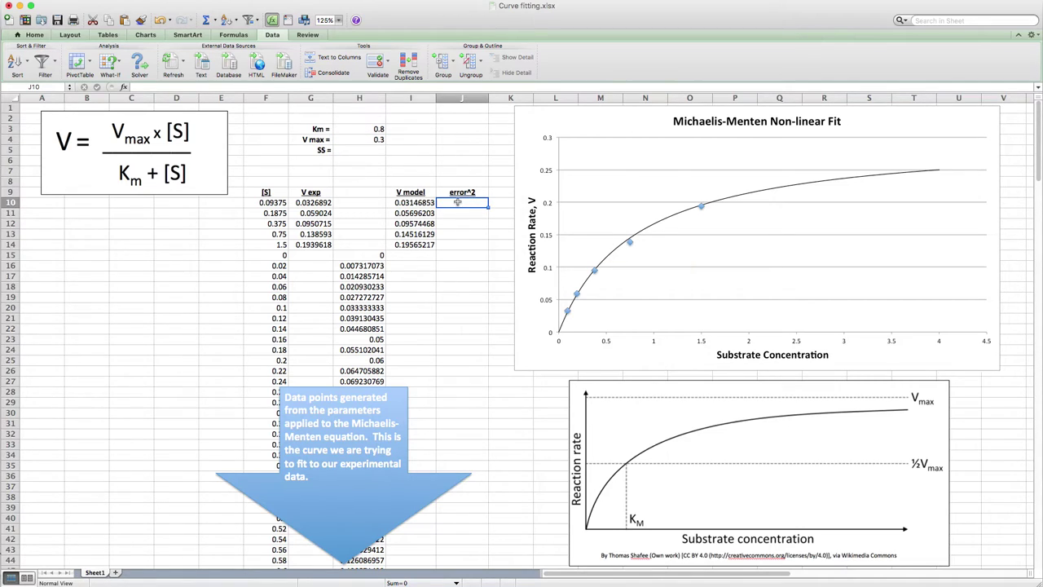
text(=)
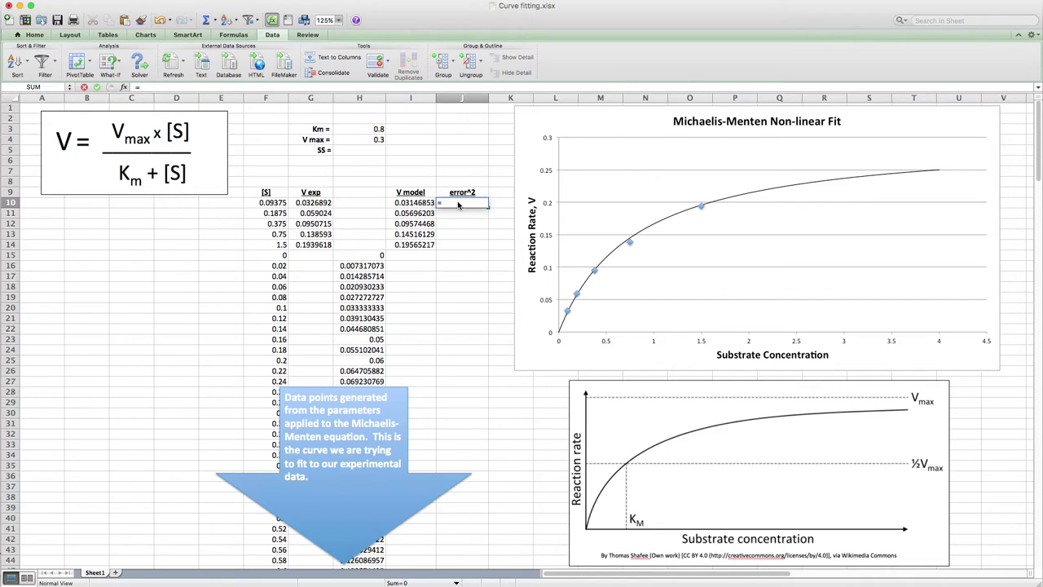
click(317, 203)
text(-)
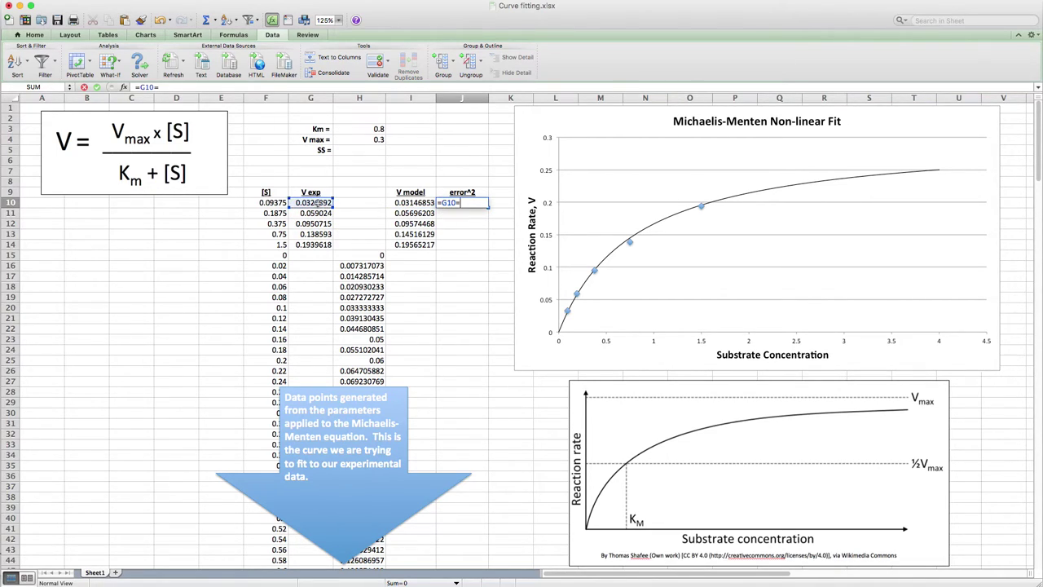
click(414, 202)
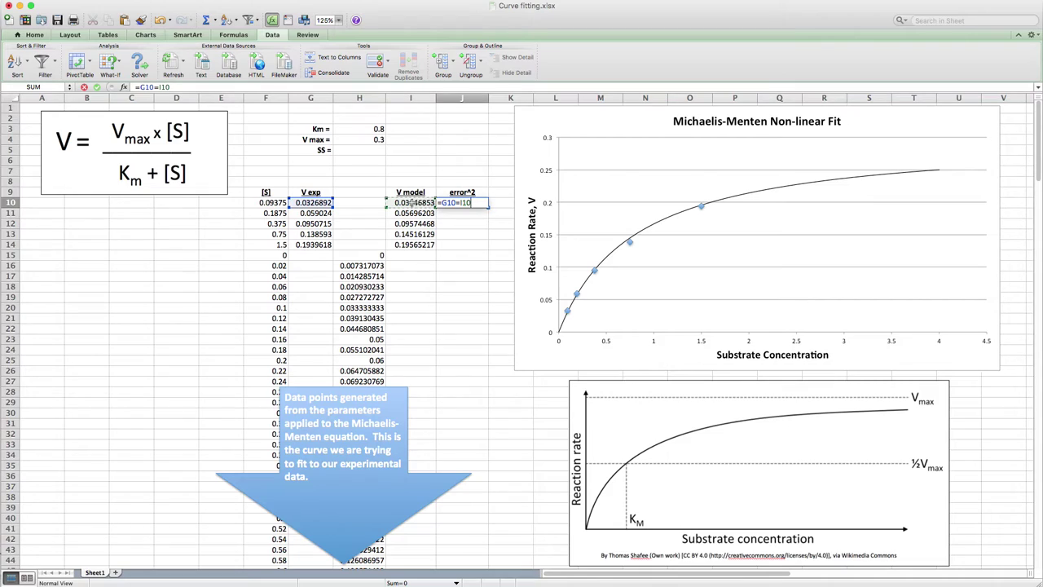
click(444, 202)
text(()
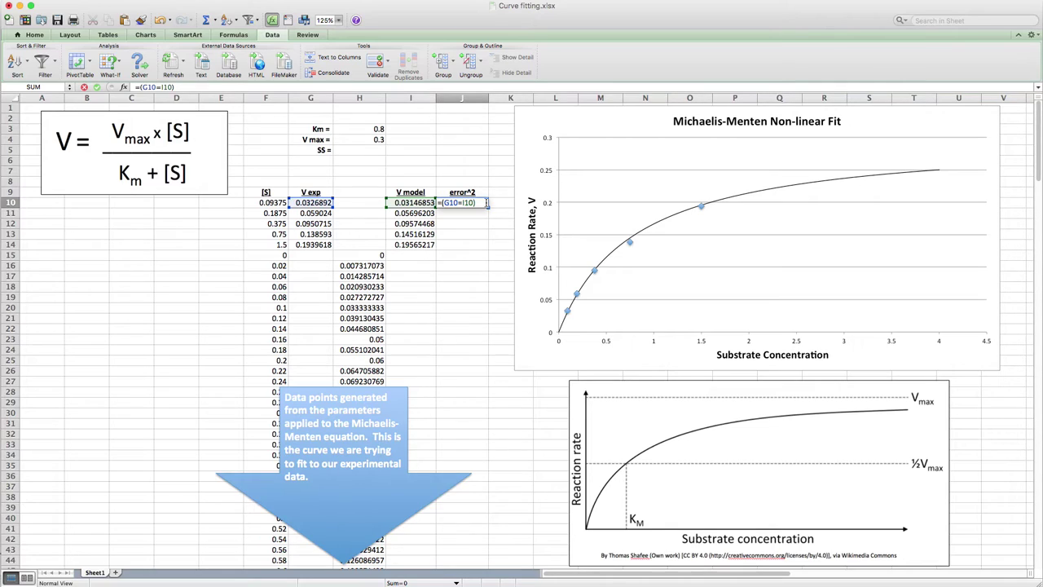
key(Return)
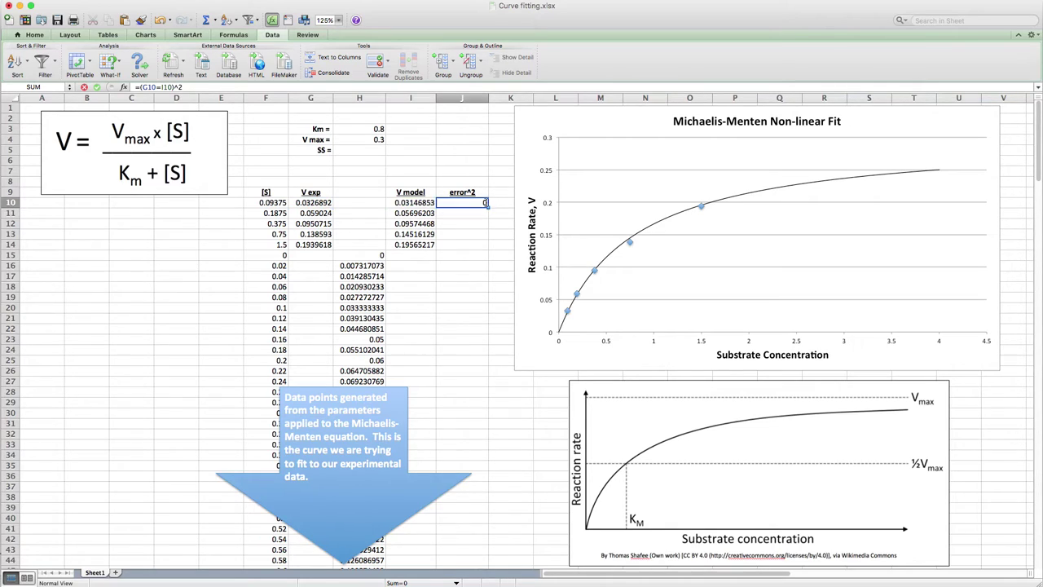
- Enter the formula =(G10-I10)^2 in J10 and fill it down to J14 for all experimental points
click(457, 205)
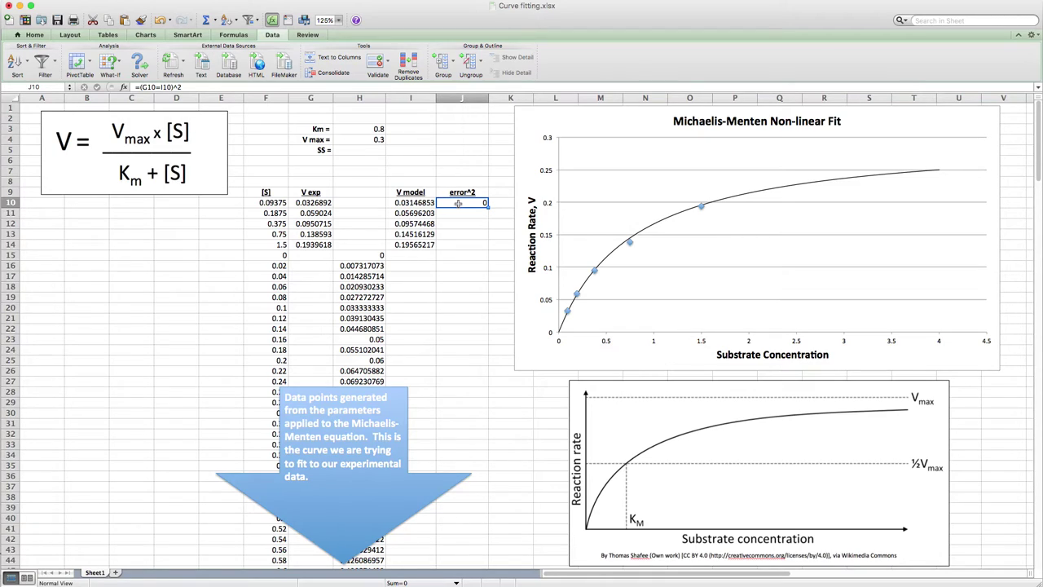
text(=)
click(322, 205)
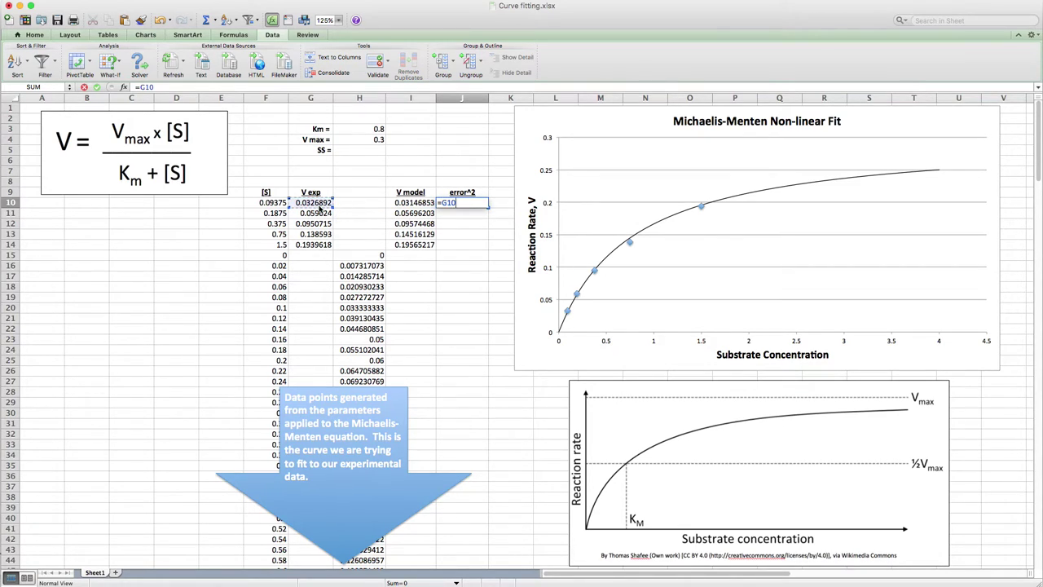
text(-)
click(403, 202)
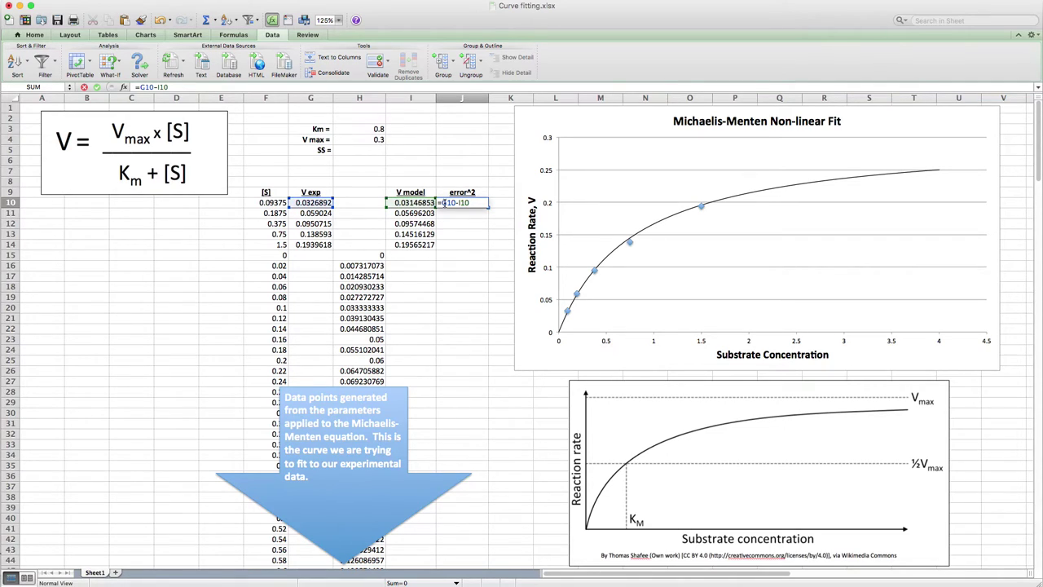
click(442, 202)
text(()
key(End)
text()^2)
key(Return)
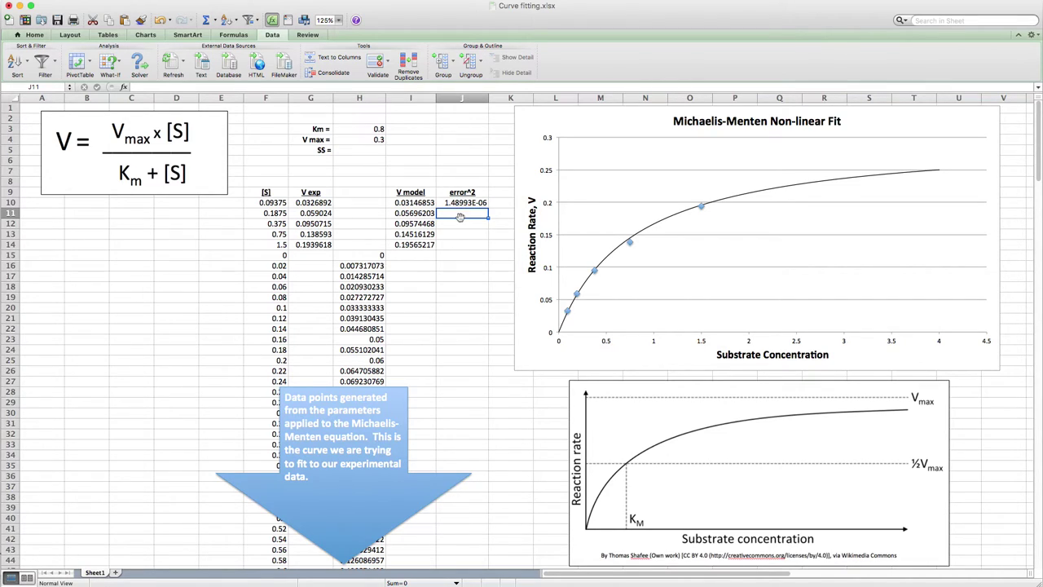
click(461, 203)
drag(489, 207, 480, 250)
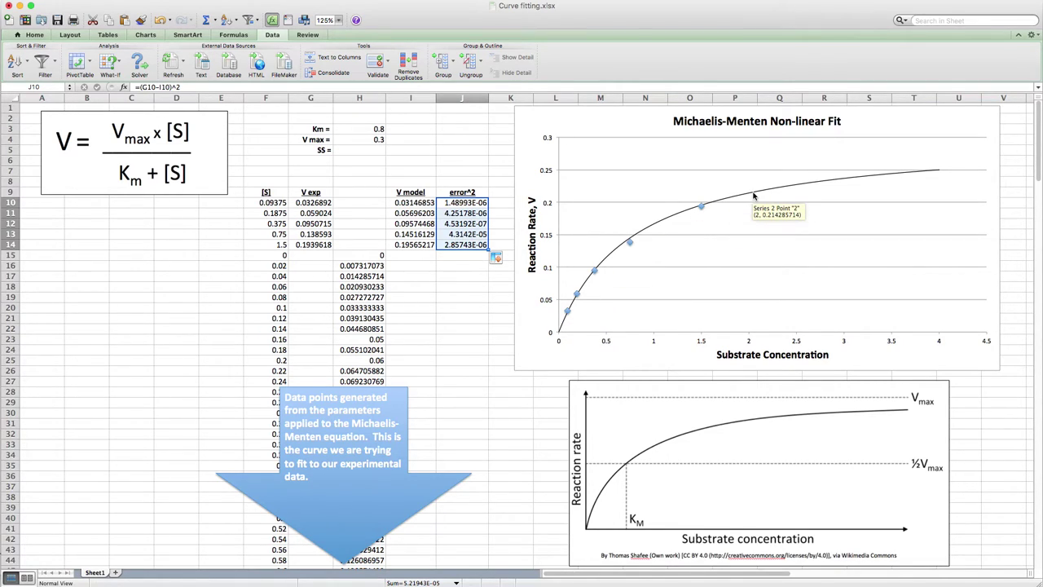
- Calculate the sum of squares SS in H5 with a SUM of the squared errors in J10:J14
click(364, 152)
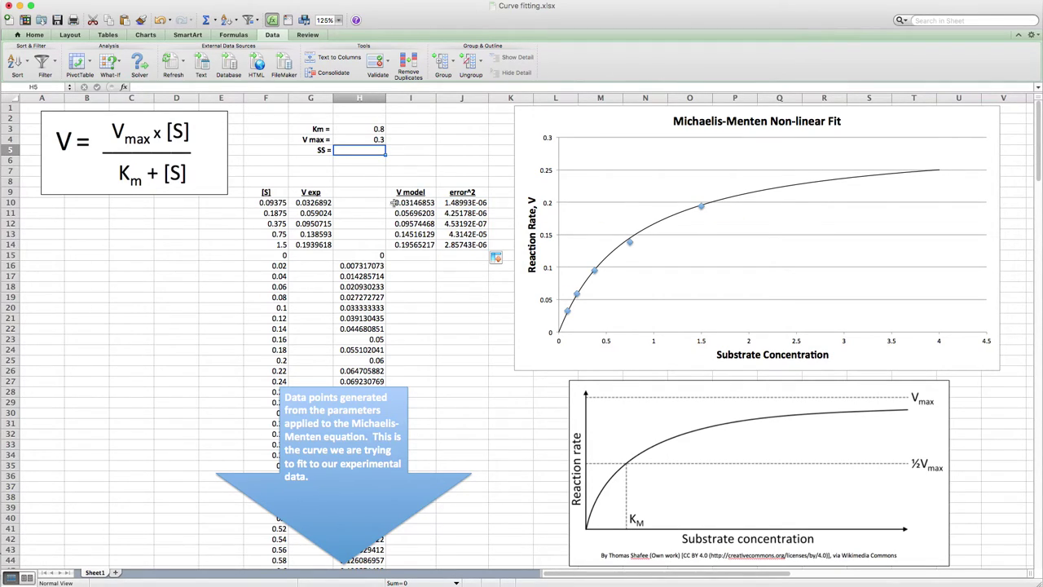
text(=sum)
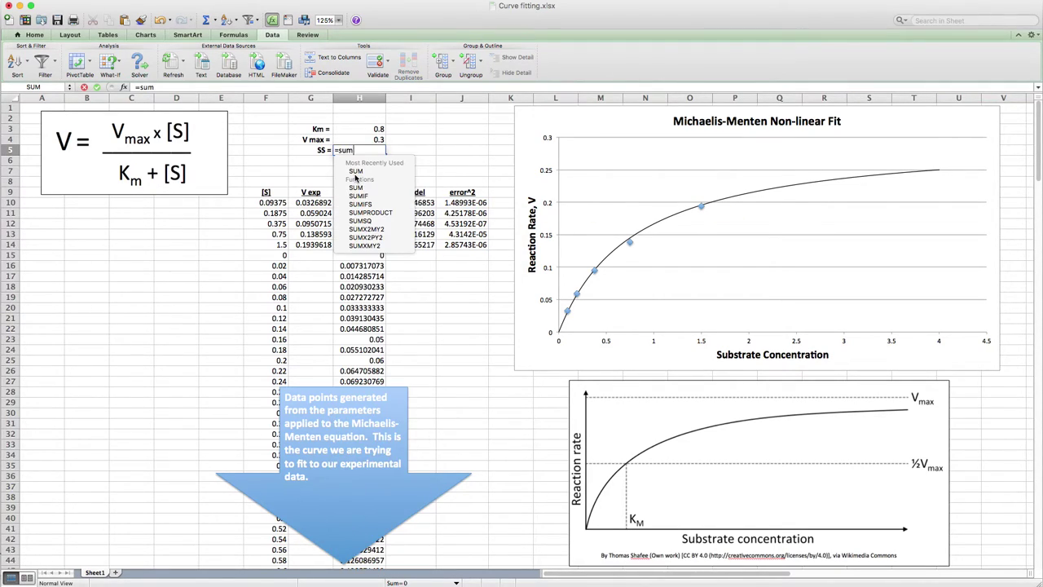
click(356, 171)
drag(462, 203, 461, 244)
key(Return)
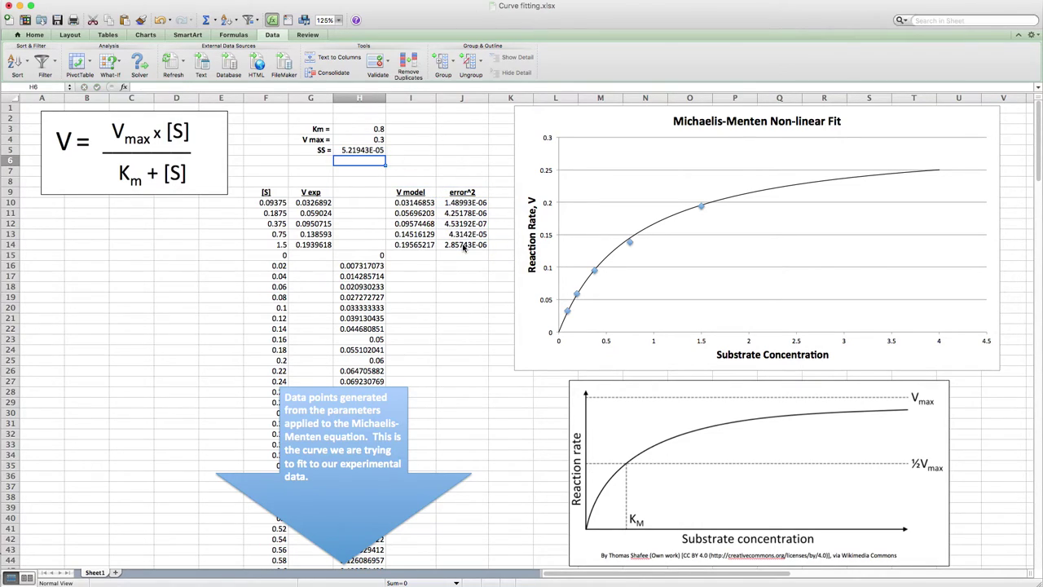
- Change the Km estimate in H3 to 0.9 to test its effect on the sum of squares
click(367, 130)
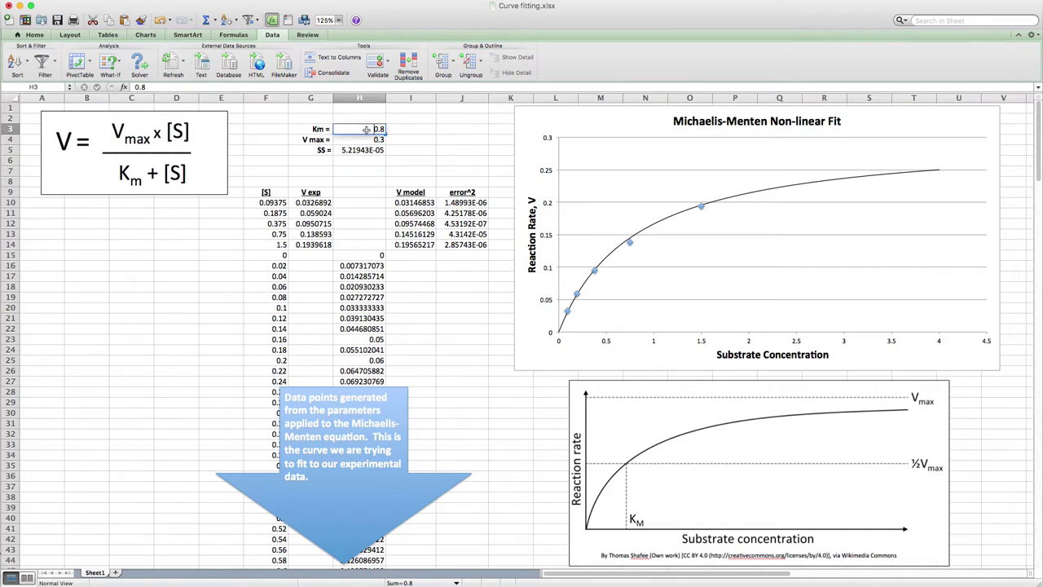
text(.9)
key(Return)
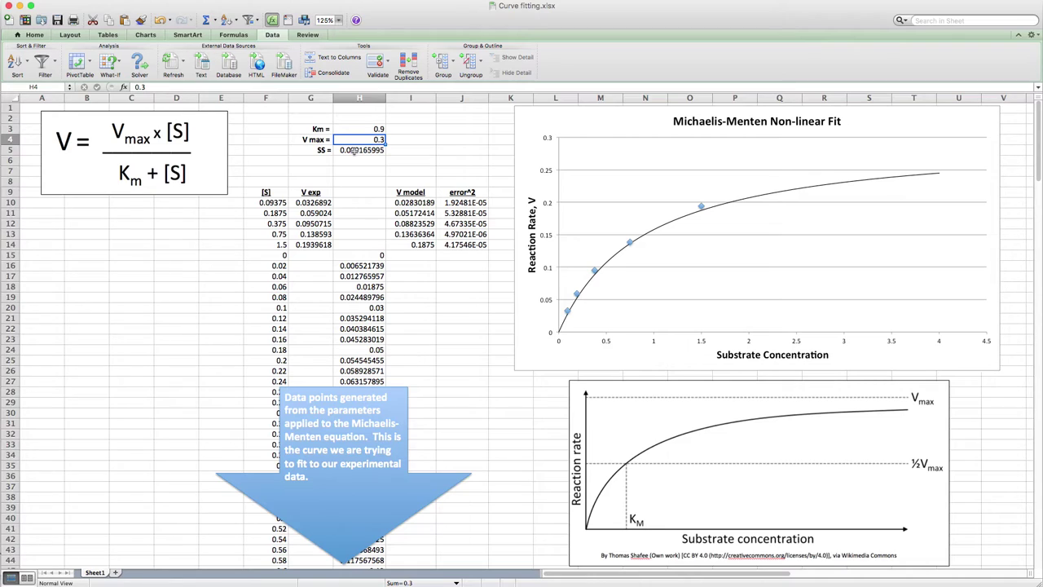
- Open Solver and set its objective to the sum of squares cell H5
click(272, 36)
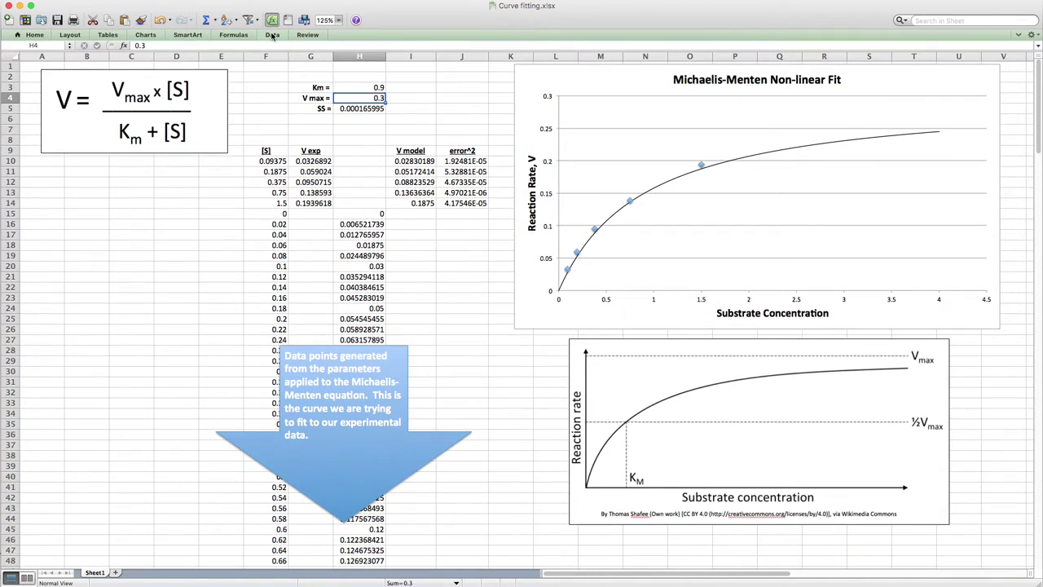
click(273, 36)
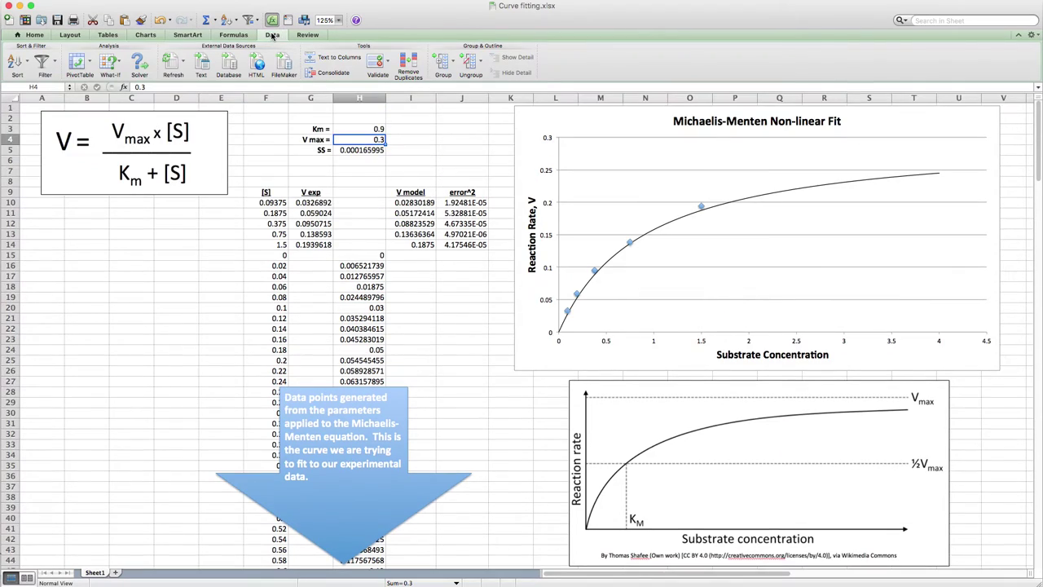
click(139, 62)
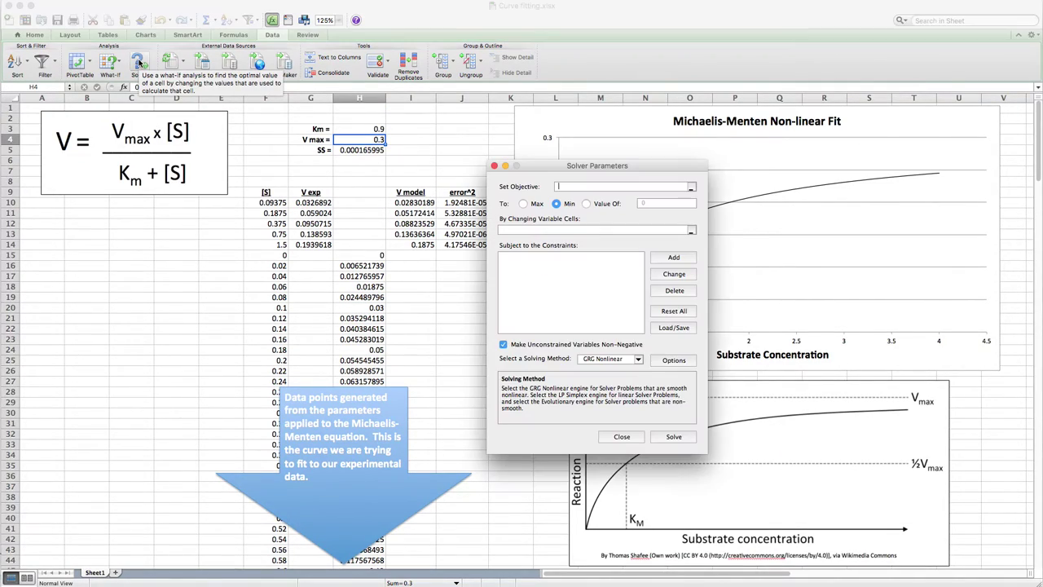
drag(542, 167, 708, 117)
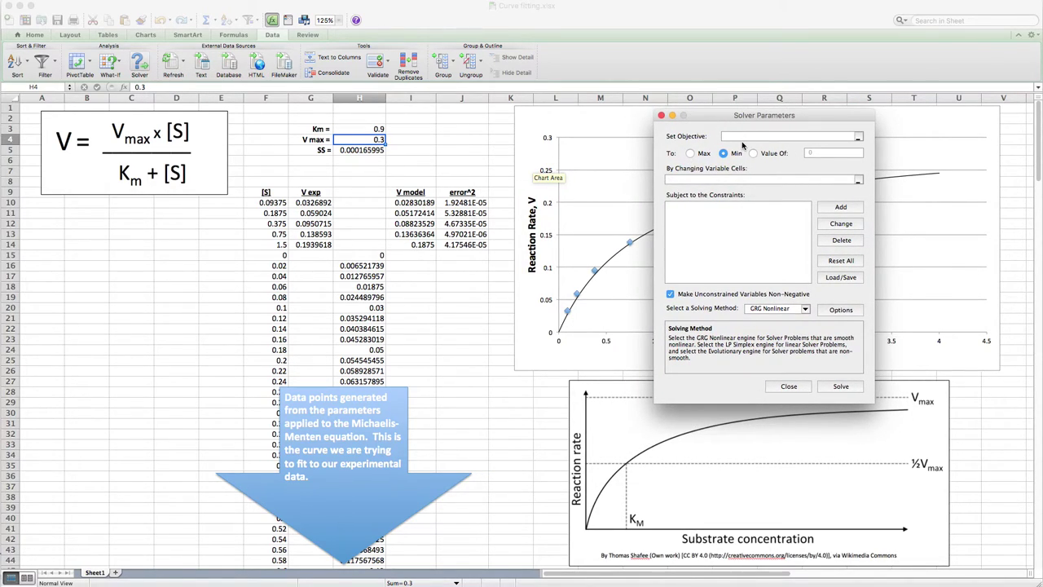
click(723, 139)
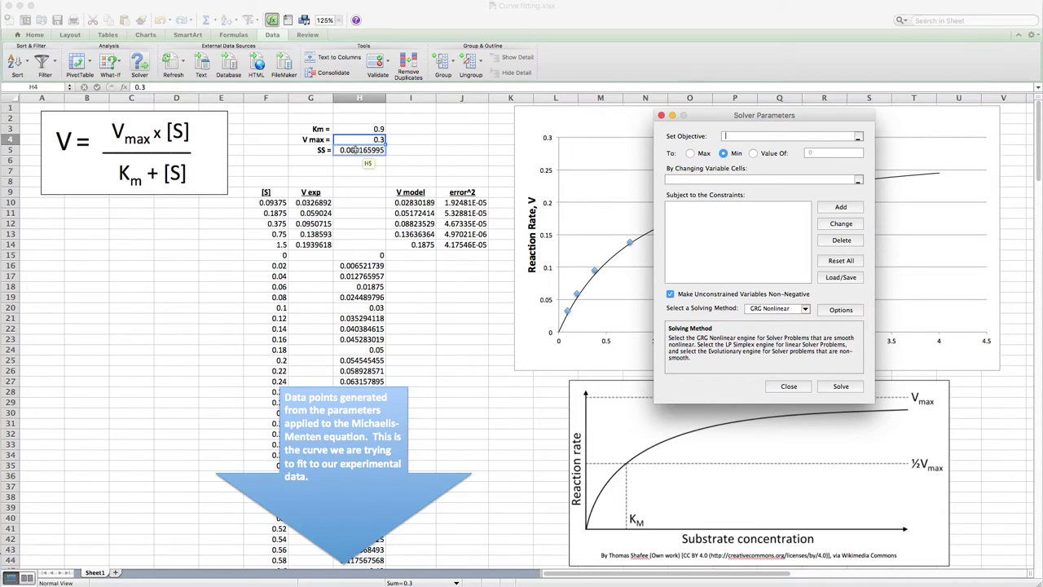
click(859, 137)
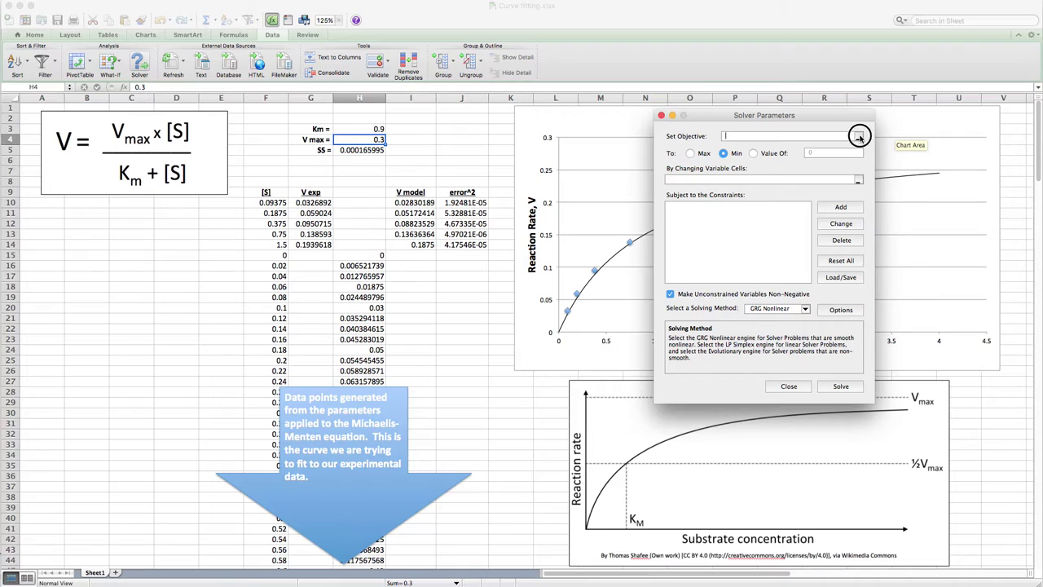
click(364, 150)
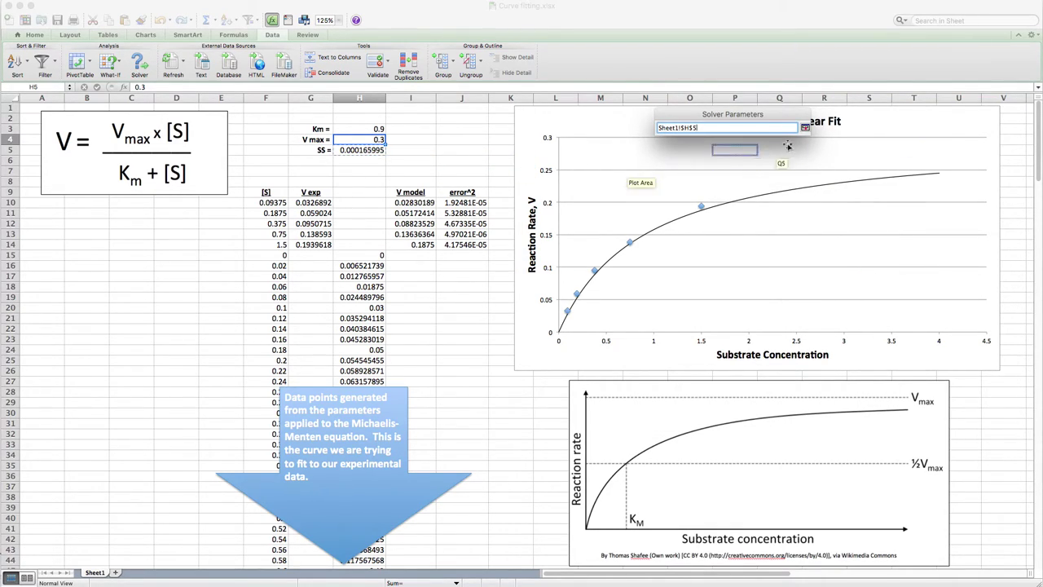
click(805, 127)
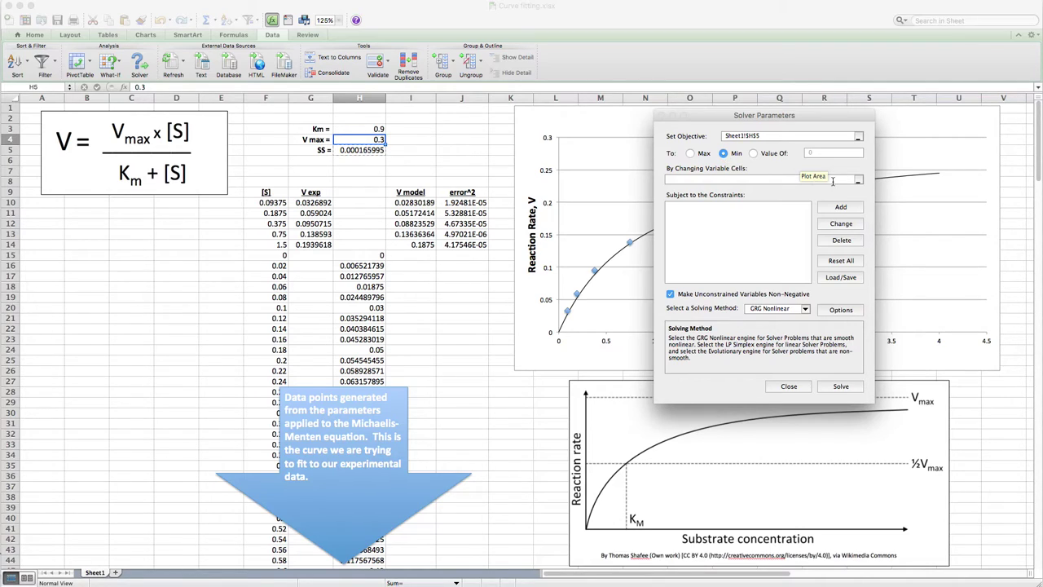
- Set the Solver's changing variable cells to the Km and V max estimates in H3:H4
click(855, 181)
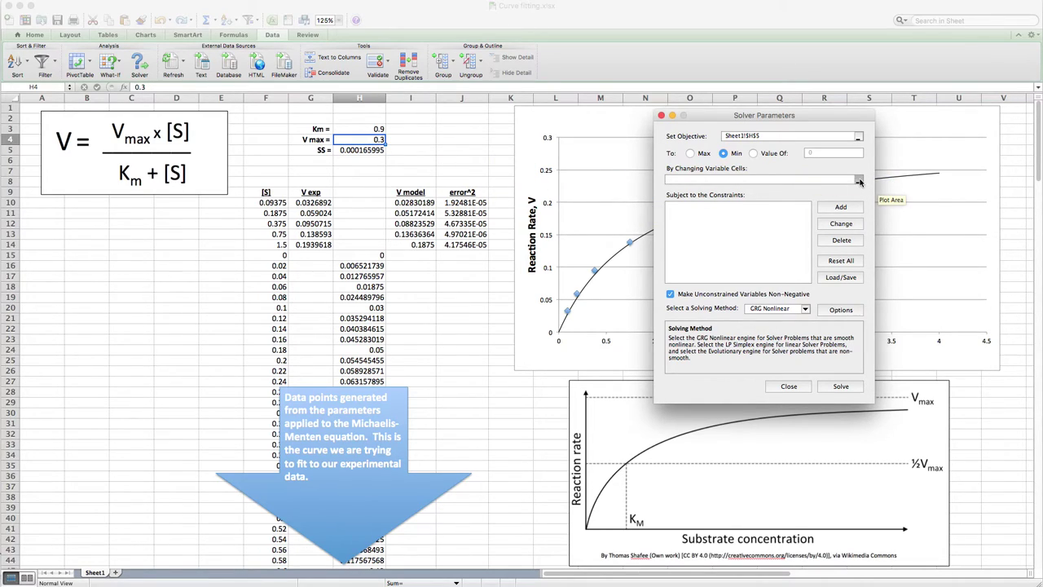
click(858, 180)
drag(369, 130, 368, 140)
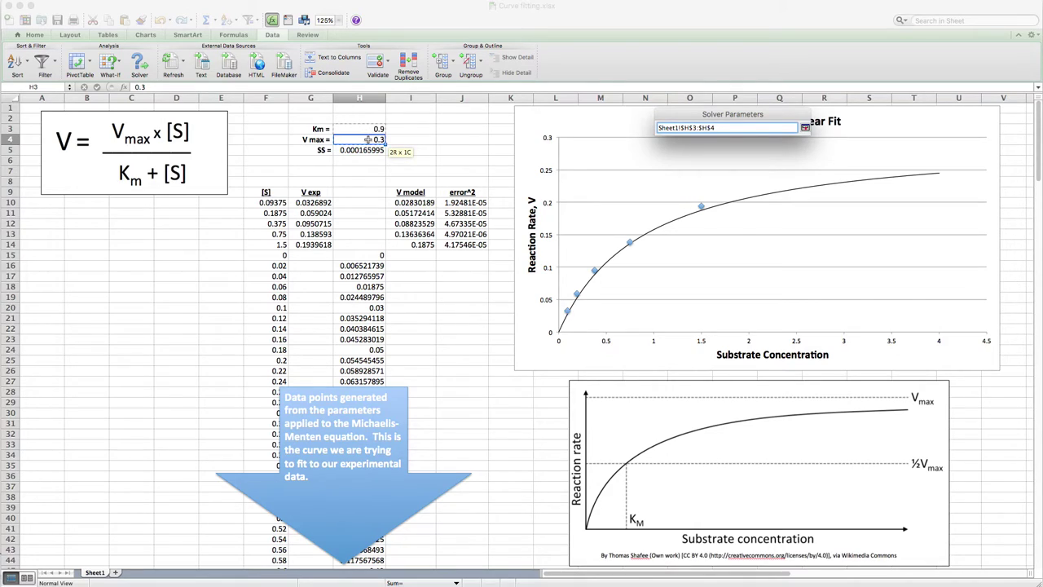
click(805, 127)
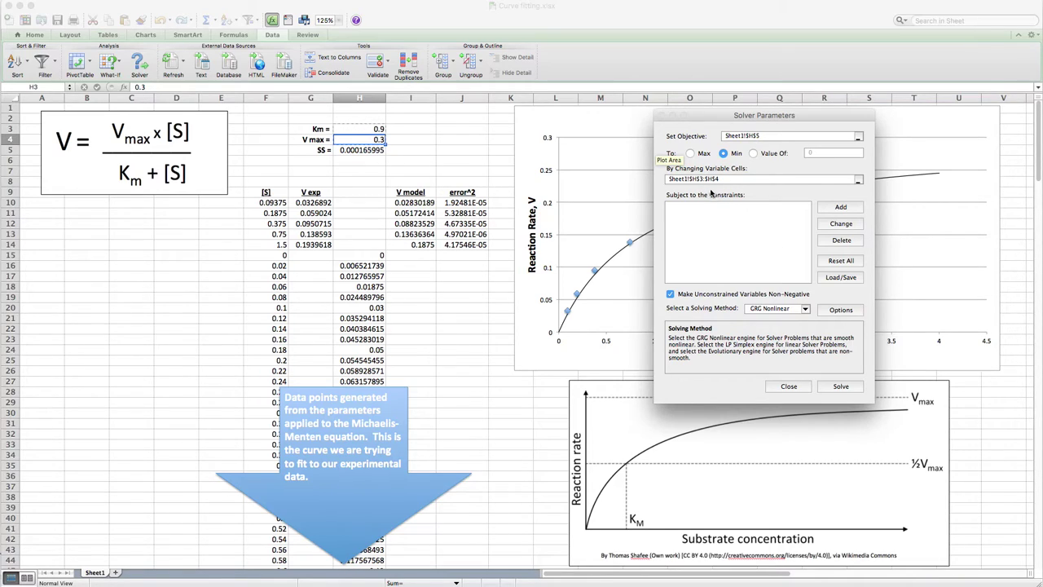
- Run Solver to fit Km and V max, and keep the Solver solution
click(835, 386)
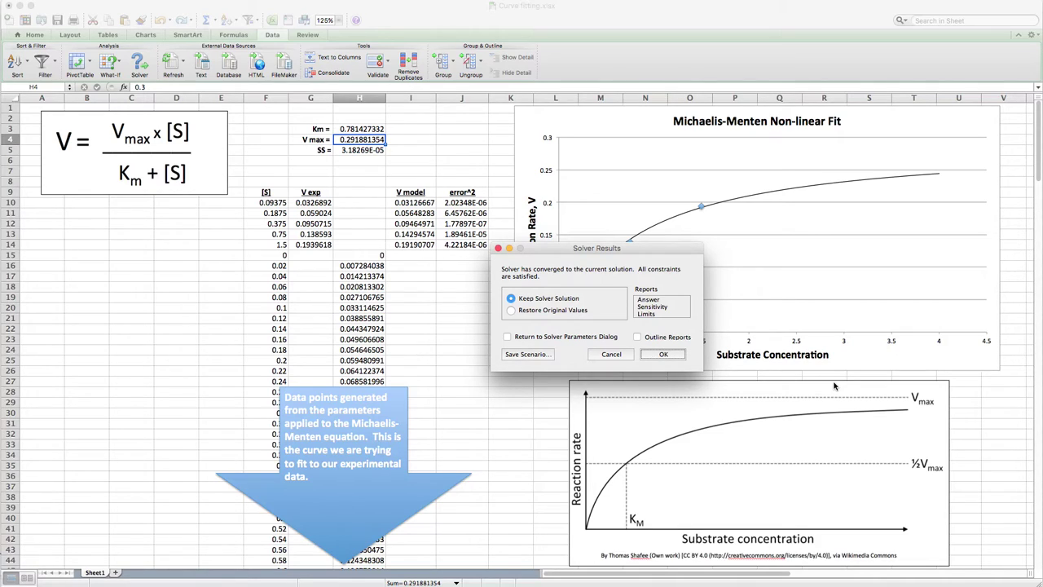
click(656, 355)
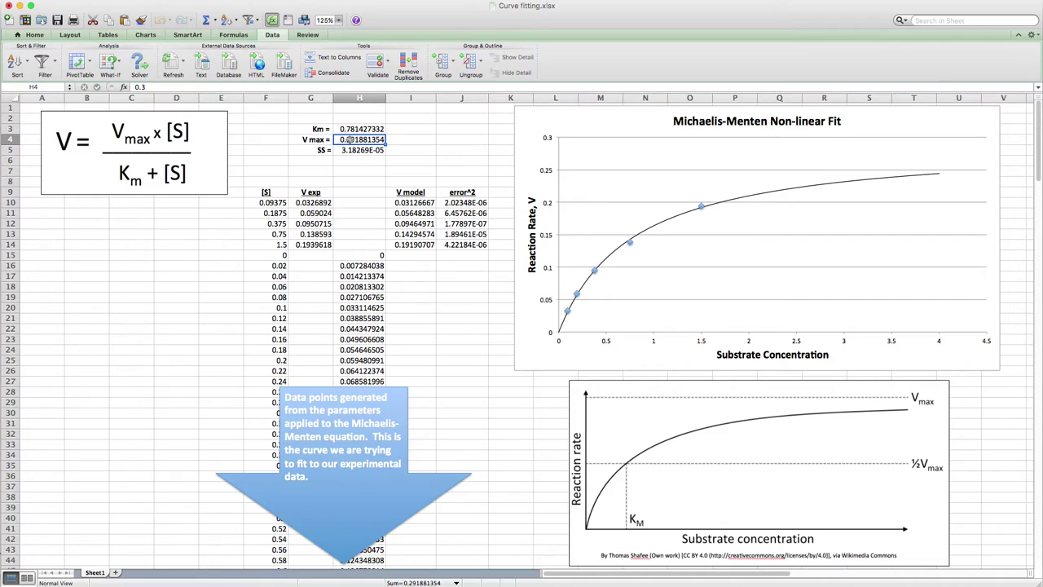
mouse_move(581, 293)
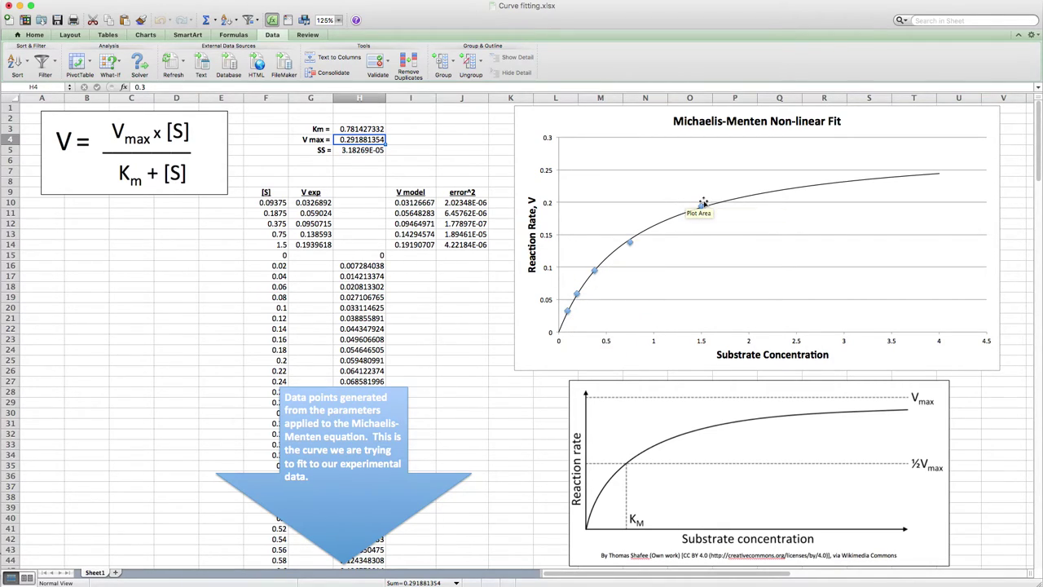